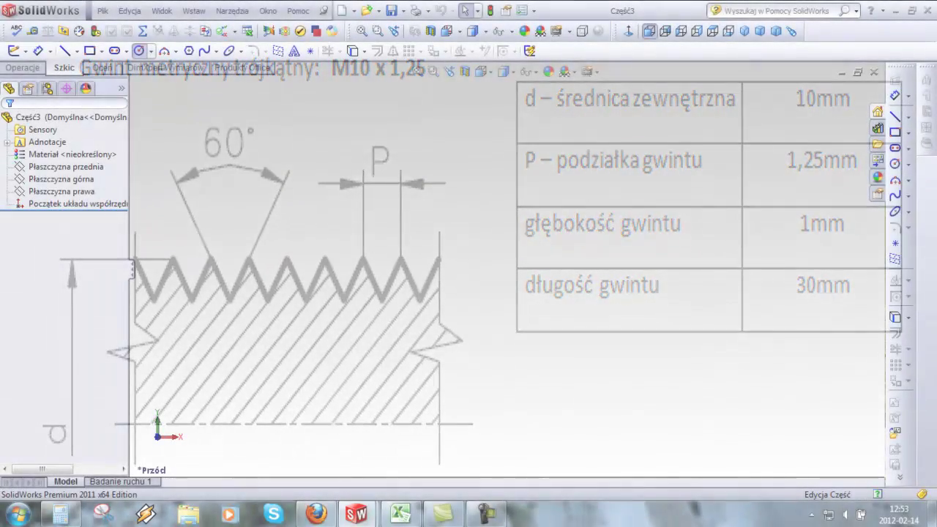
Draw a circle centred on the origin on the top plane (Płaszczyzna górna).
left_click(139, 52)
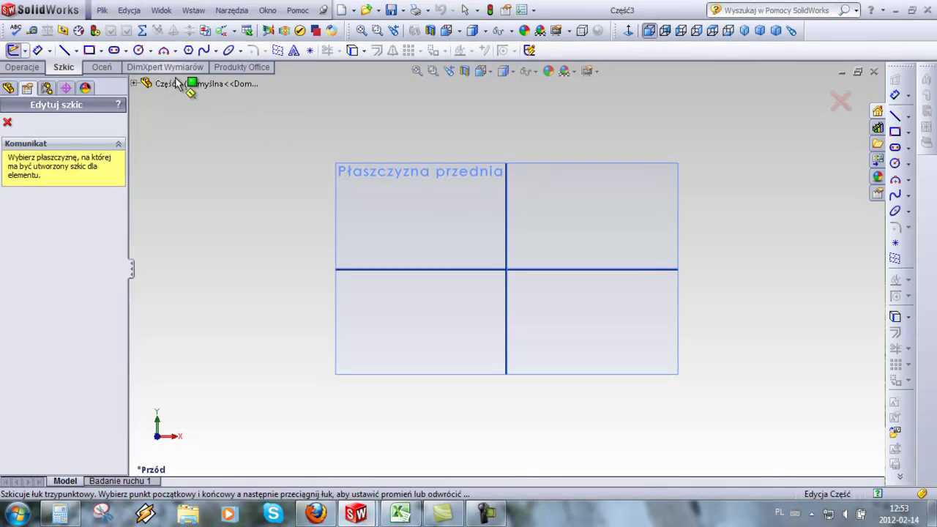
left_click(497, 269)
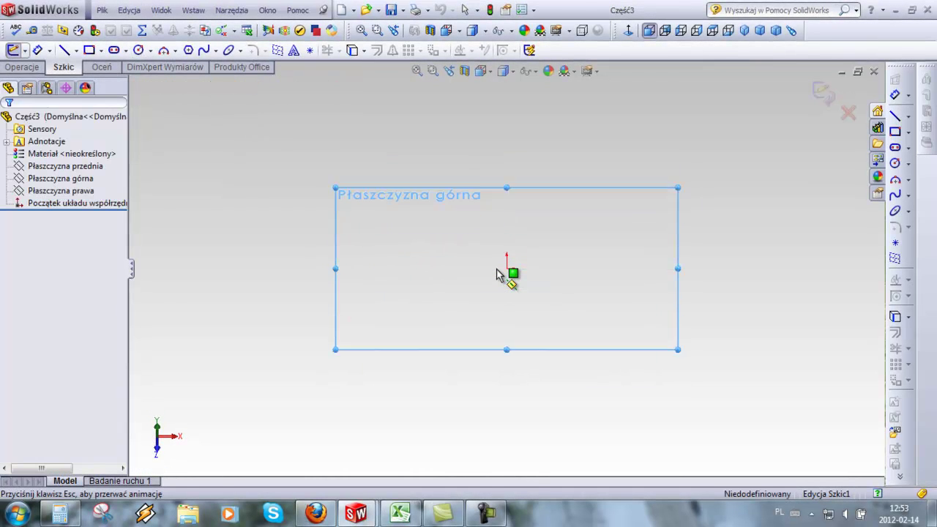
left_click(506, 269)
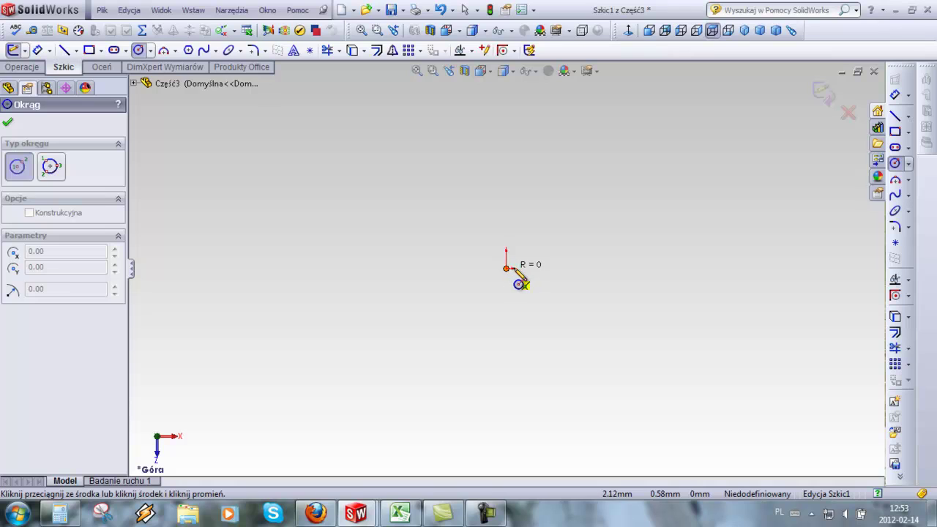
left_click(537, 269)
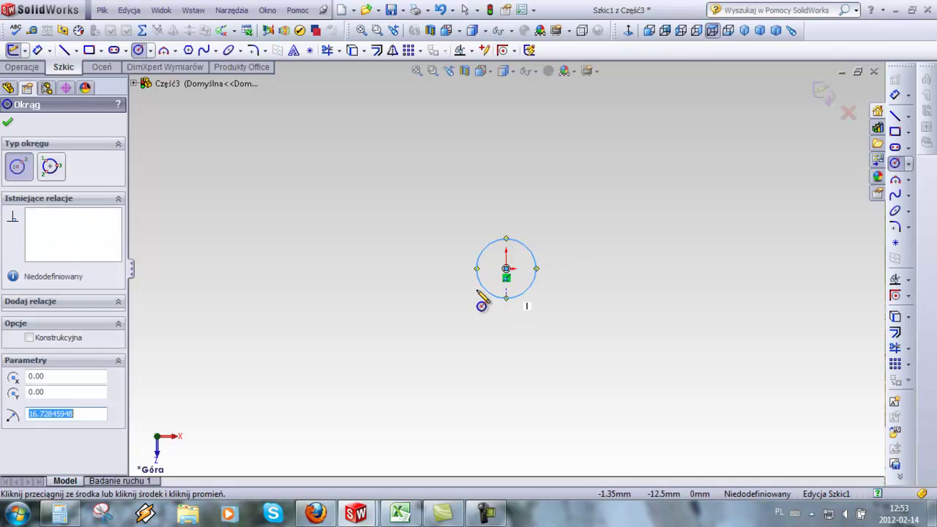
Dimension the circle's diameter to 10 mm.
left_click(37, 49)
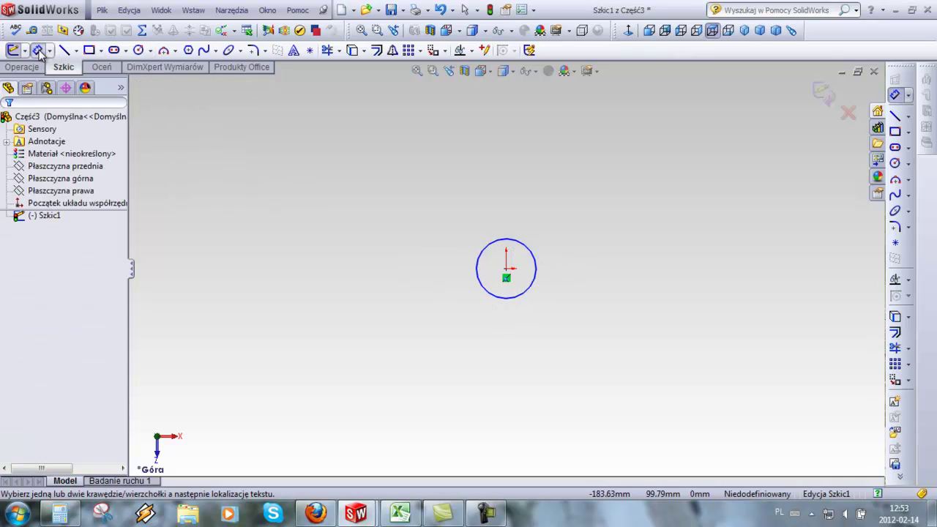
left_click(482, 275)
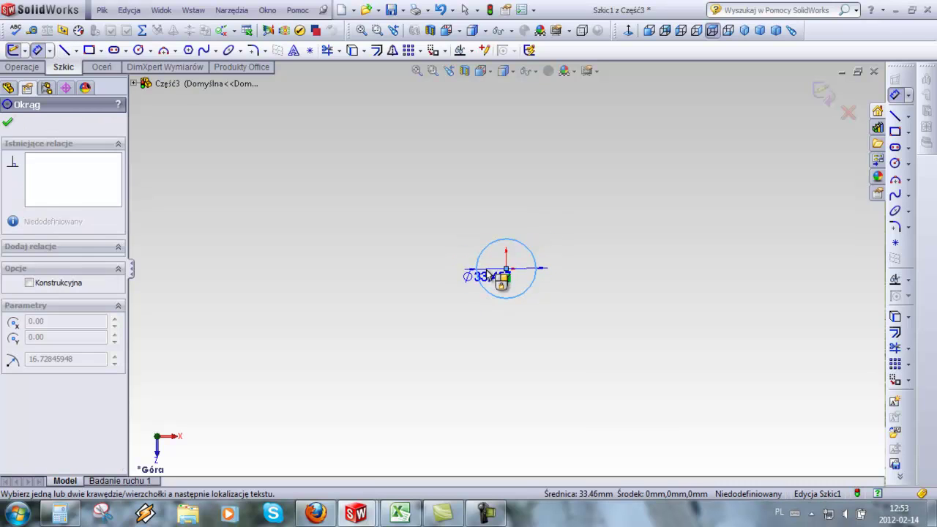
left_click(488, 274)
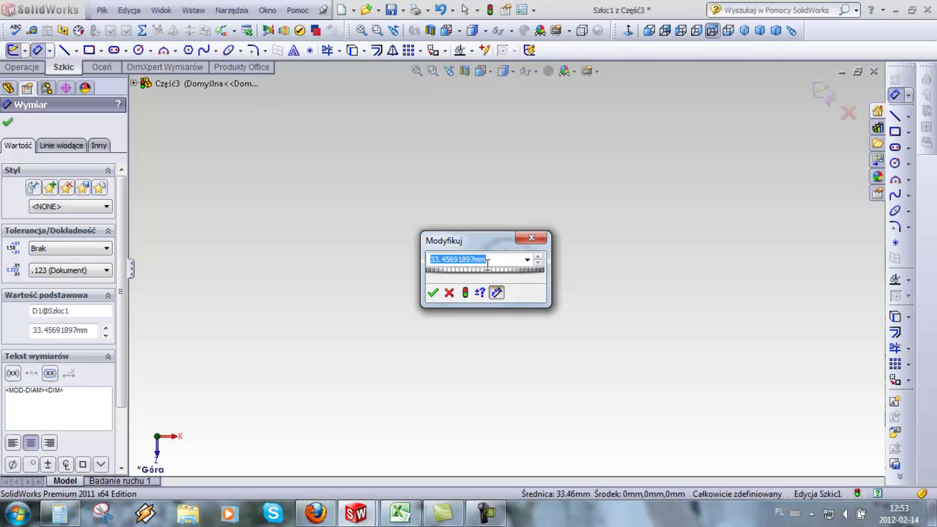
left_click(432, 293)
scroll(503, 251, "down", 4)
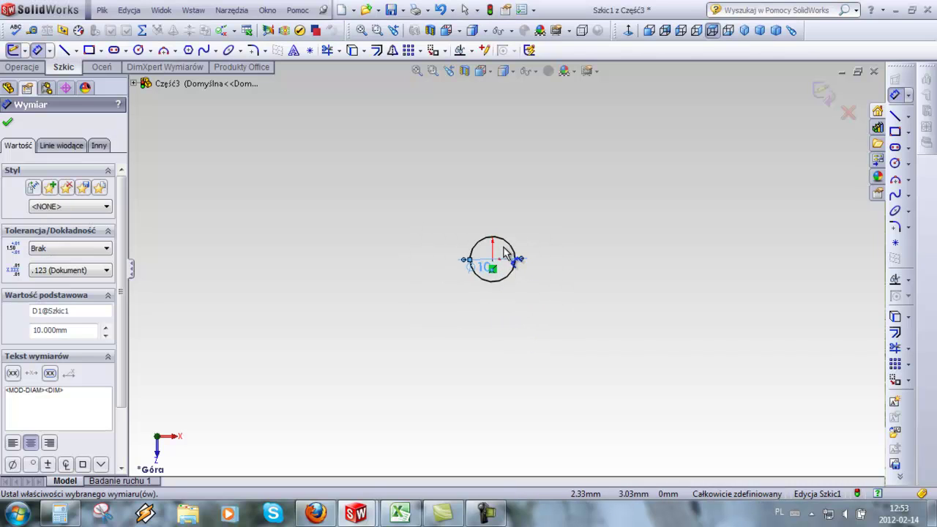
scroll(506, 264, "down", 3)
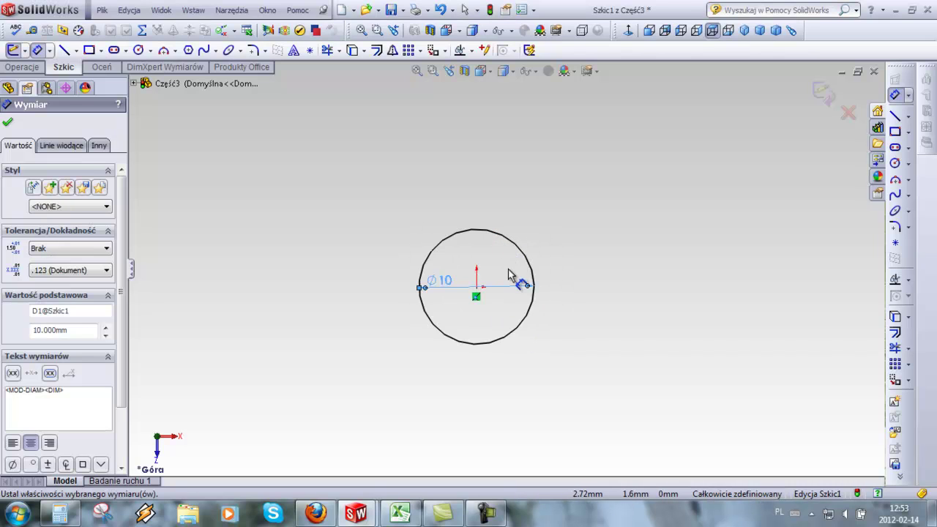
left_click(33, 70)
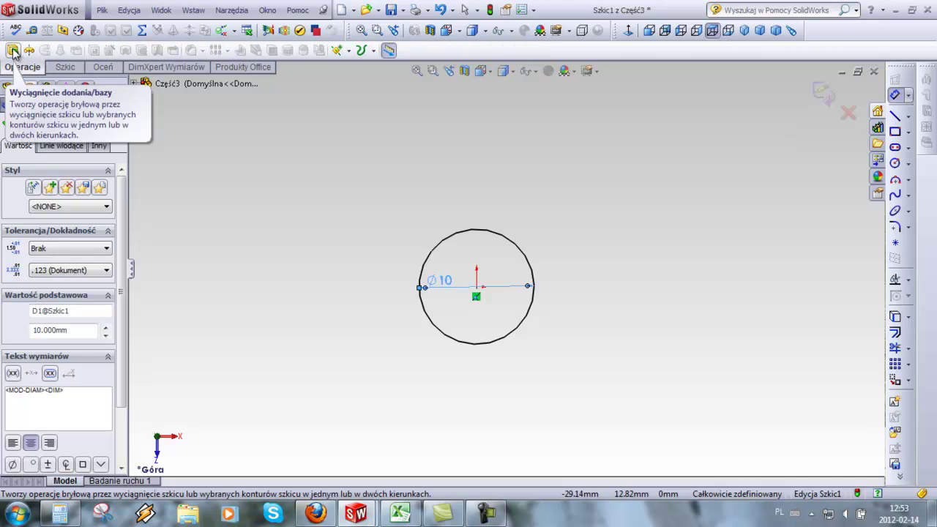
Extrude the Ø10 circle 50 mm into Dodanie-wyciągnięcie1, then fit and orbit the view.
left_click(12, 50)
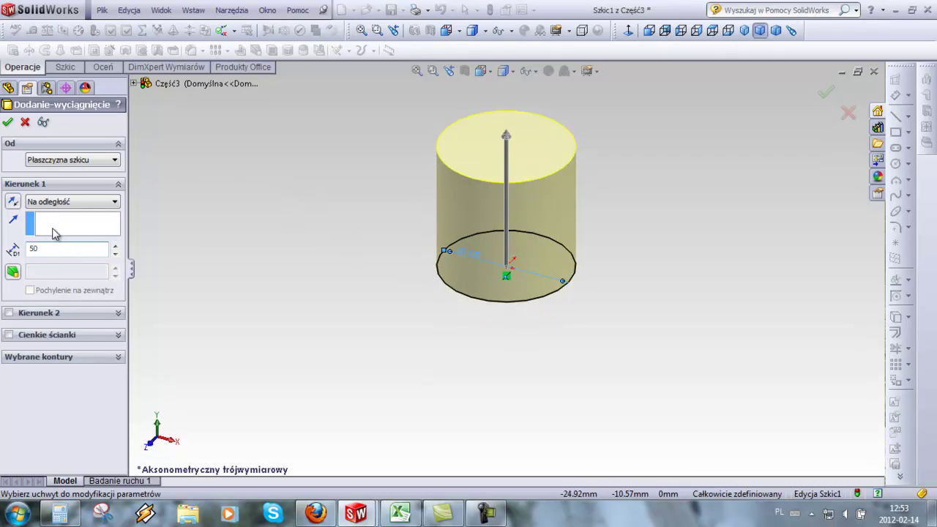
key("Return")
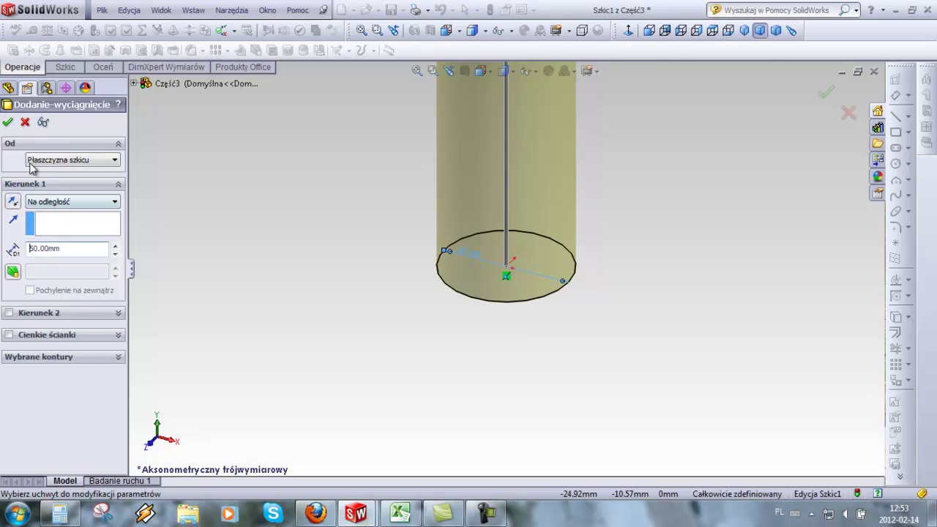
left_click(9, 123)
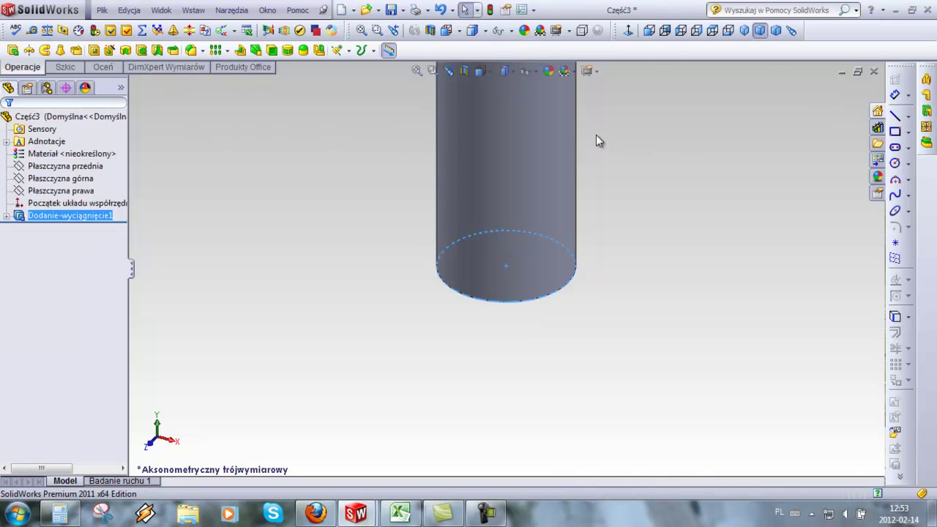
key("f")
scroll(556, 134, "down", 1)
scroll(548, 211, "down", 1)
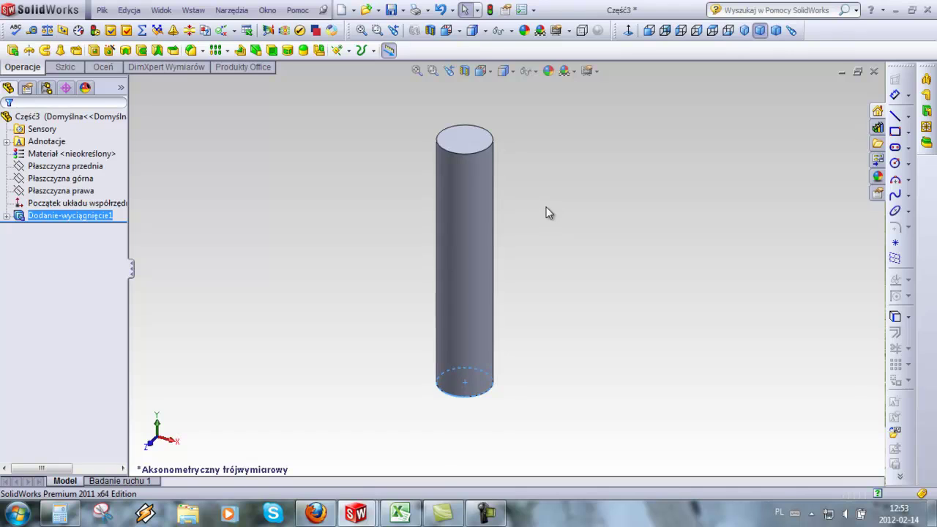
left_click(551, 222)
mouse_move(557, 157)
middle_mouse_down()
mouse_move(582, 317)
mouse_move(437, 324)
mouse_move(572, 297)
mouse_move(572, 305)
middle_mouse_up()
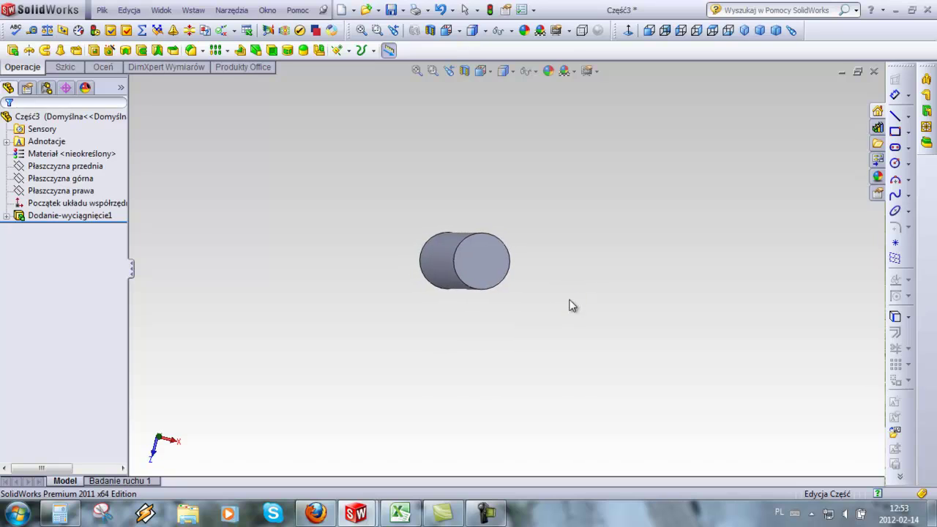
Sketch a radius 5 mm circle centred on the cylinder's end face.
left_click(459, 252)
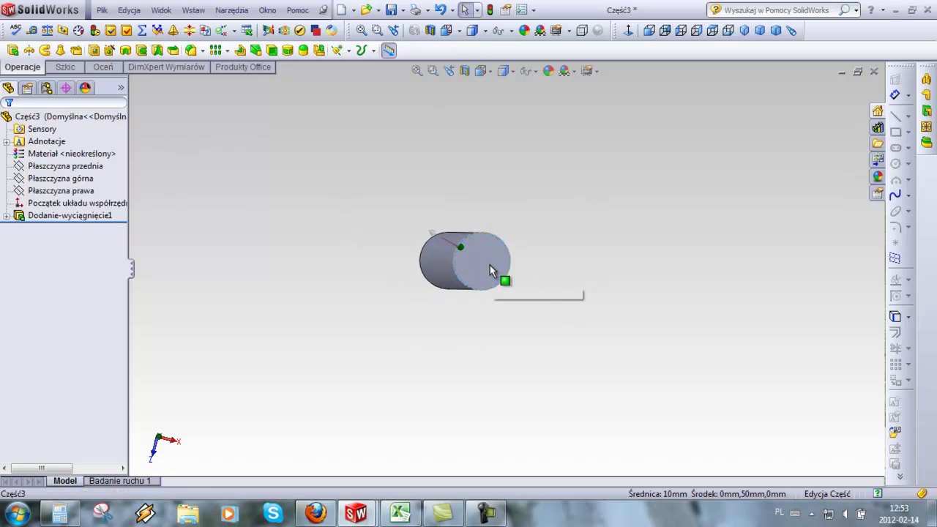
left_click(65, 68)
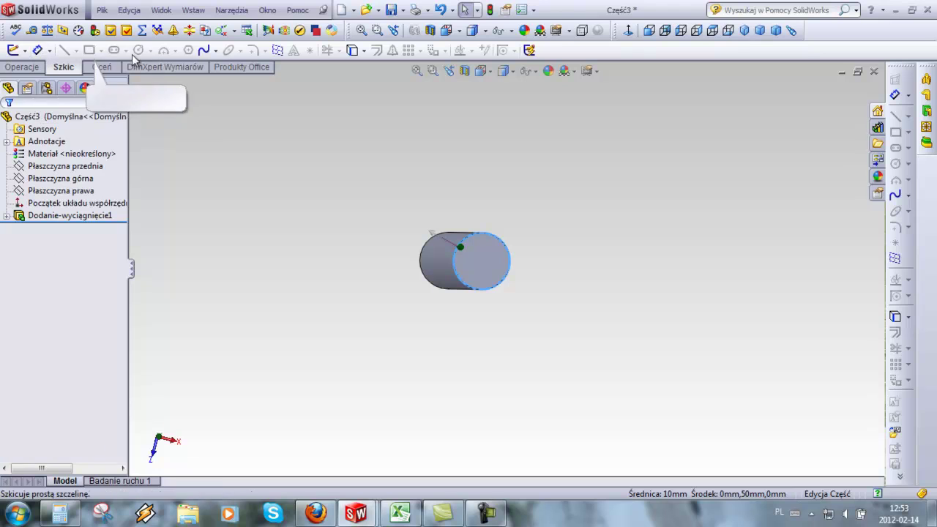
left_click(472, 256)
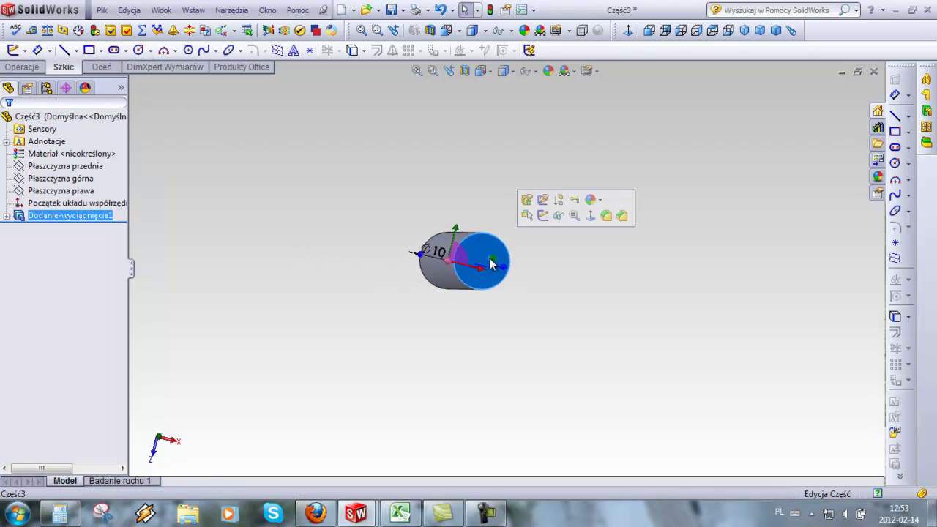
left_click(137, 50)
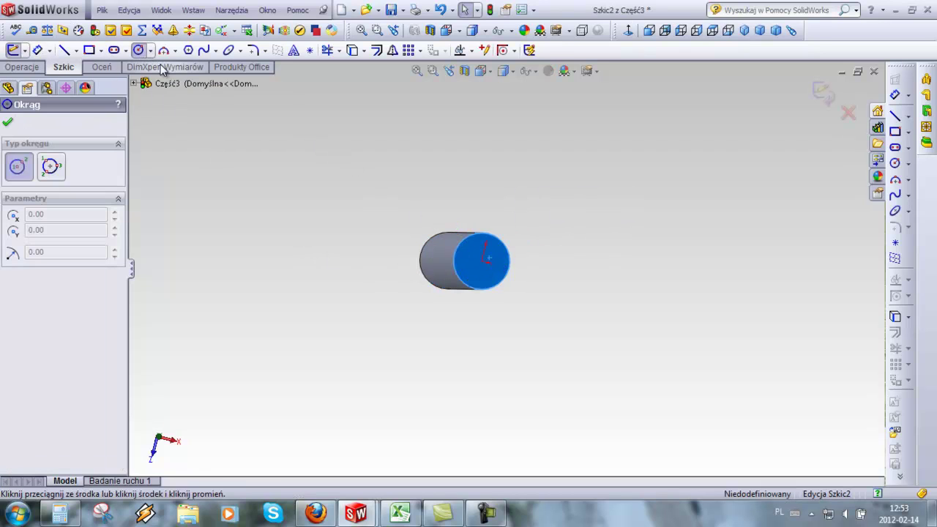
left_click(481, 261)
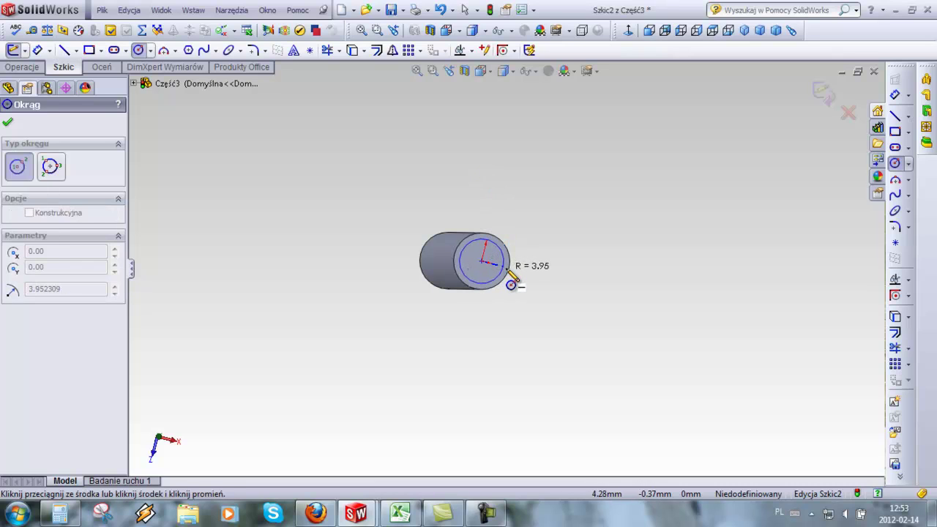
left_click(508, 278)
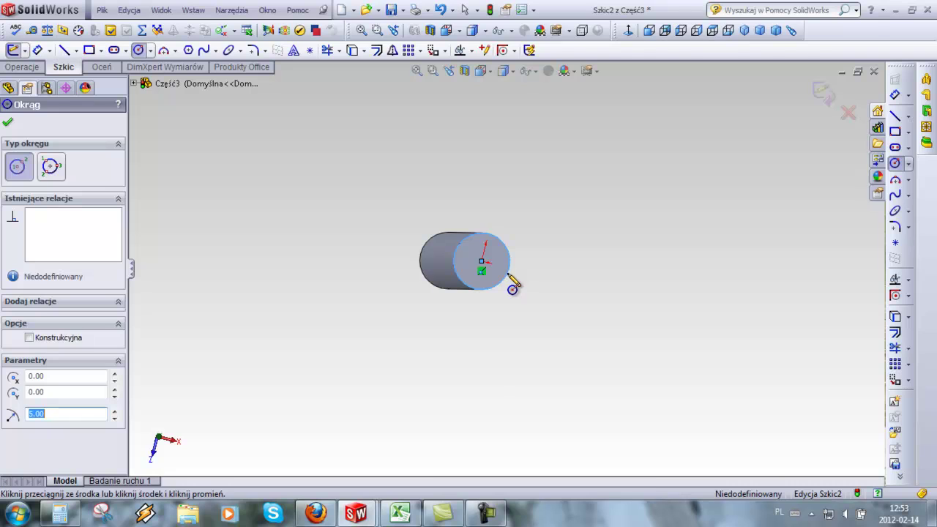
left_click(189, 12)
mouse_move(214, 145)
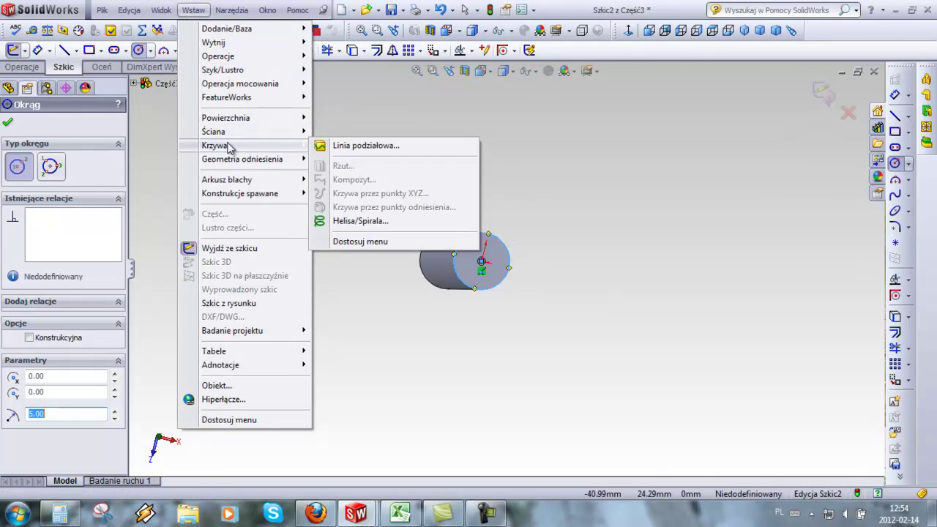
Create helix Helisa/Spirala1 defined by height and pitch: 30 mm height, 1.25 mm pitch.
left_click(365, 226)
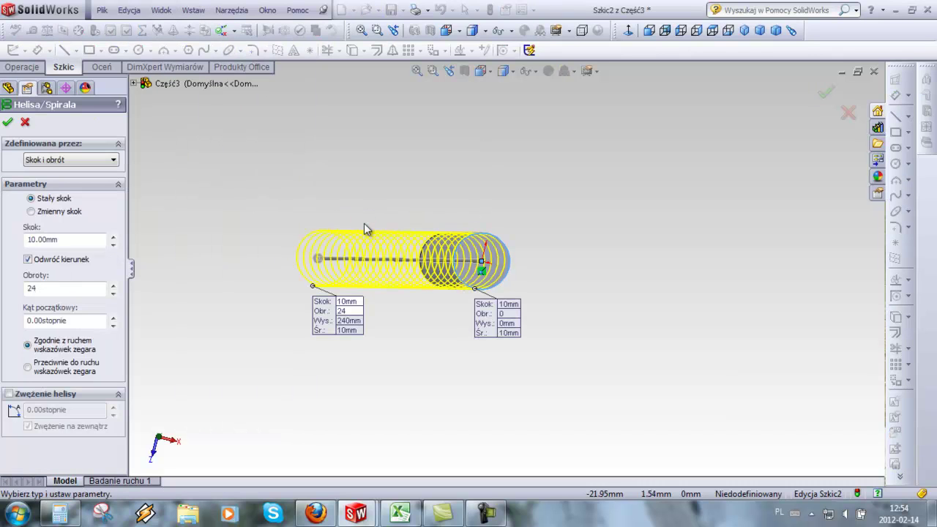
mouse_move(253, 189)
middle_mouse_down()
mouse_move(291, 215)
mouse_move(268, 180)
mouse_move(518, 362)
mouse_move(615, 349)
mouse_move(589, 313)
mouse_move(622, 238)
mouse_move(596, 213)
mouse_move(610, 203)
mouse_move(573, 156)
middle_mouse_up()
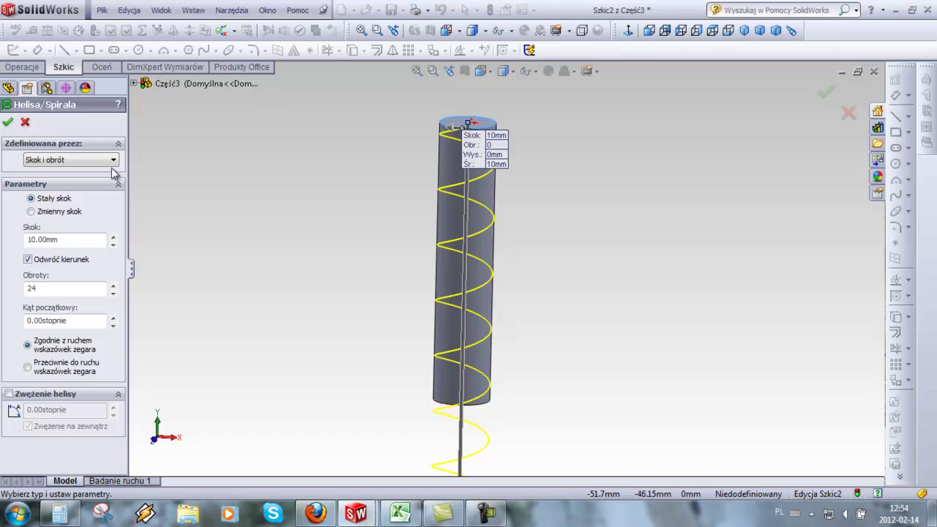
left_click(115, 162)
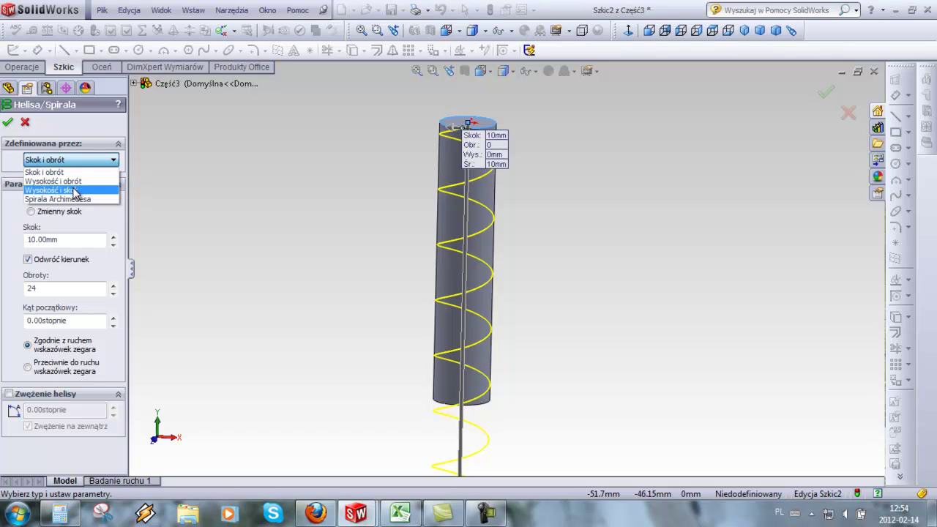
left_click(75, 191)
type("1.25")
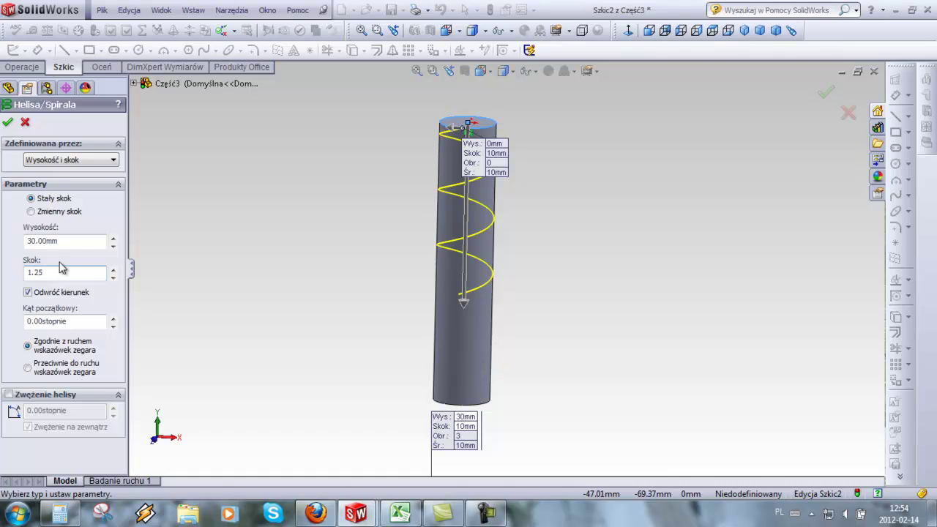
key("Return")
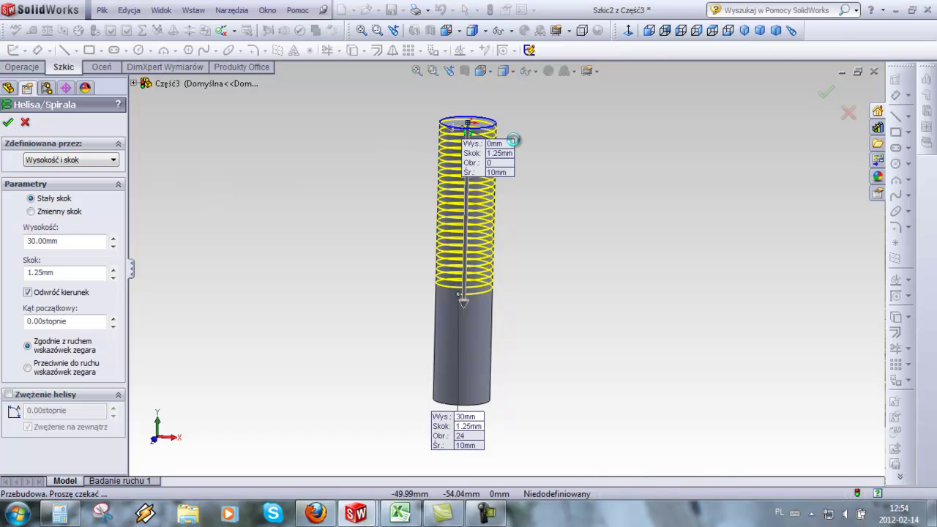
key("Return")
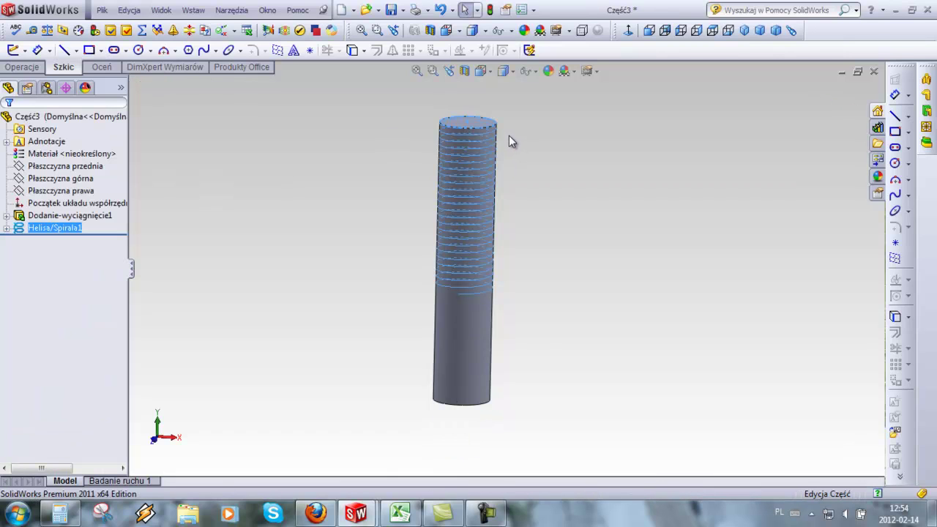
scroll(508, 135, "down", 5)
left_click(509, 172)
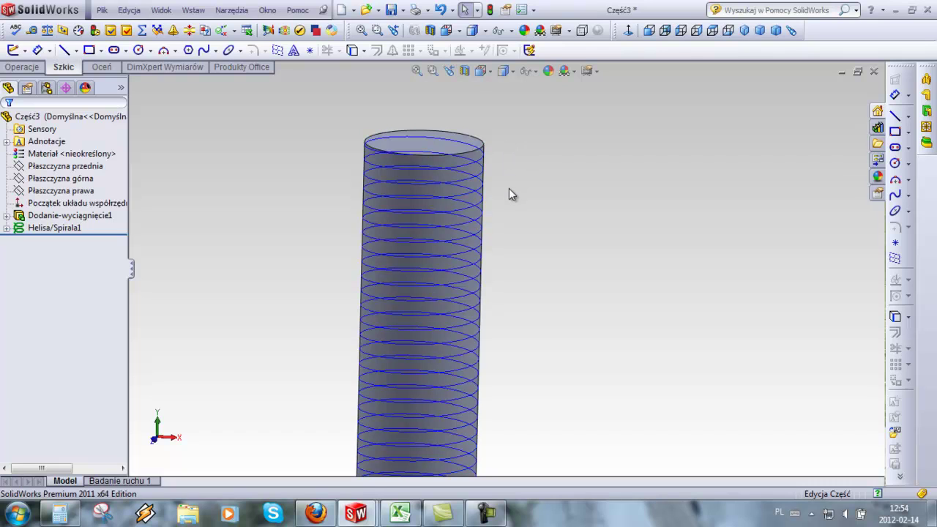
mouse_move(509, 188)
middle_mouse_down()
mouse_move(564, 184)
mouse_move(408, 155)
middle_mouse_up()
scroll(429, 174, "down", 2)
scroll(606, 194, "down", 2)
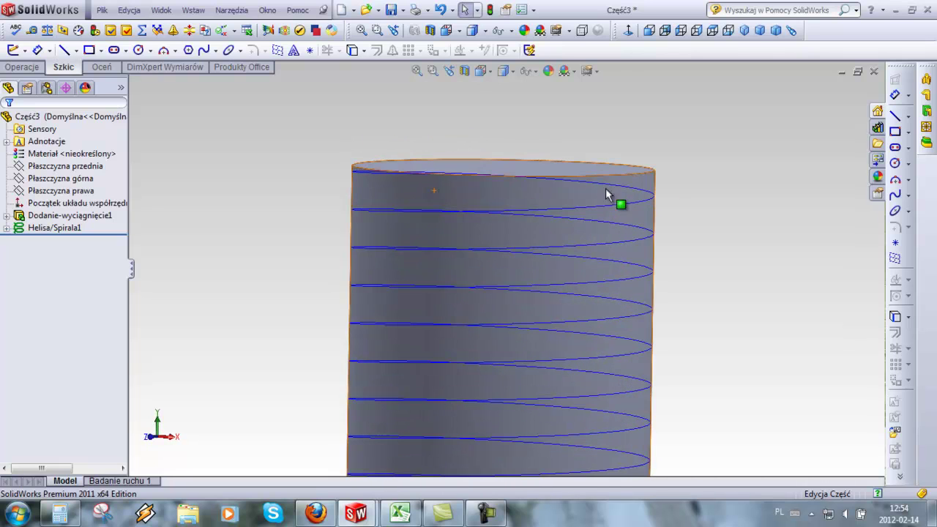
mouse_move(690, 178)
middle_mouse_down()
mouse_move(669, 195)
mouse_move(641, 189)
mouse_move(648, 182)
middle_mouse_up()
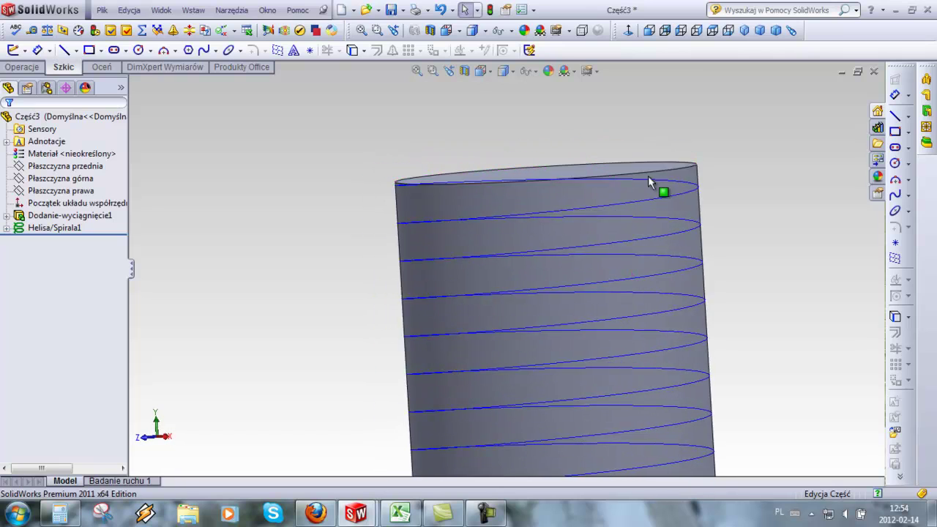
left_click(420, 189)
mouse_move(420, 188)
middle_mouse_down()
mouse_move(512, 188)
mouse_move(539, 207)
mouse_move(429, 217)
middle_mouse_up()
left_click(431, 218)
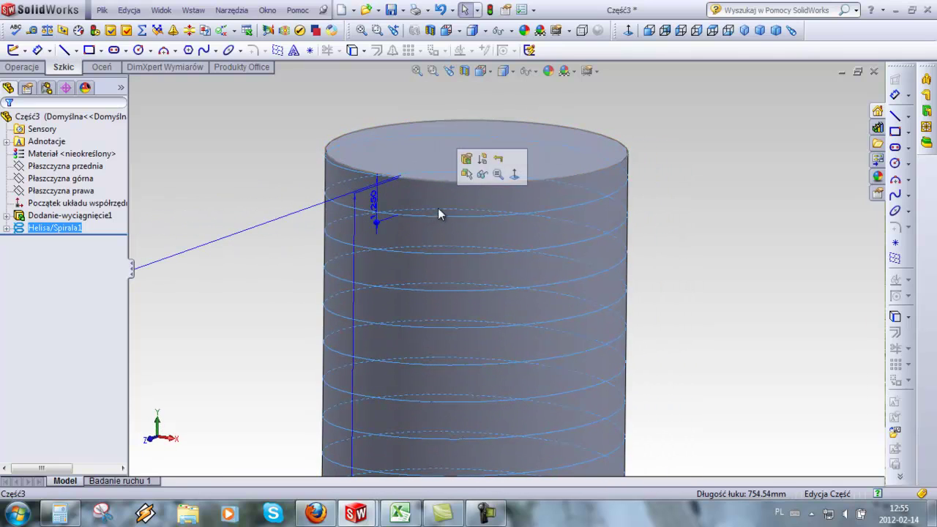
Select the Right Plane, switch to the Right view, and zoom in on the cylinder's top.
mouse_move(433, 191)
middle_mouse_down()
mouse_move(602, 203)
mouse_move(592, 192)
mouse_move(332, 171)
middle_mouse_up()
left_click(90, 180)
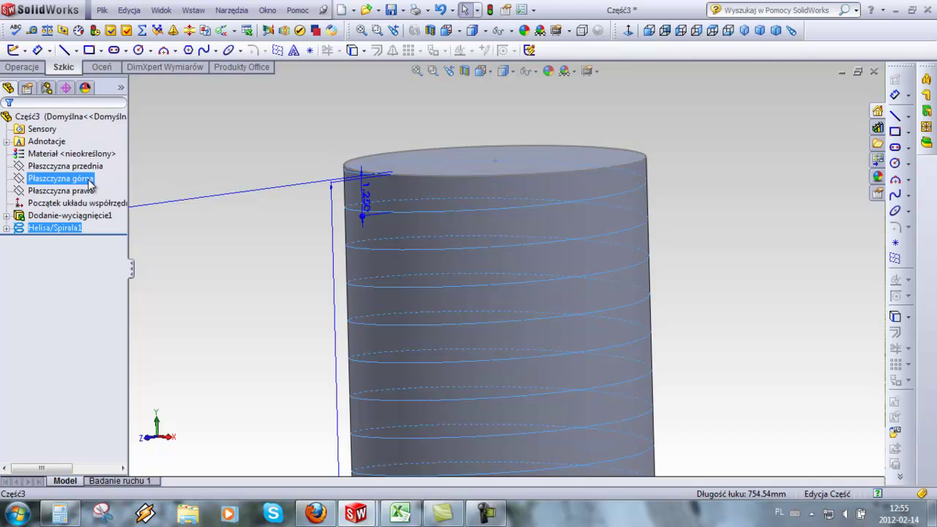
left_click(84, 168)
left_click(84, 172)
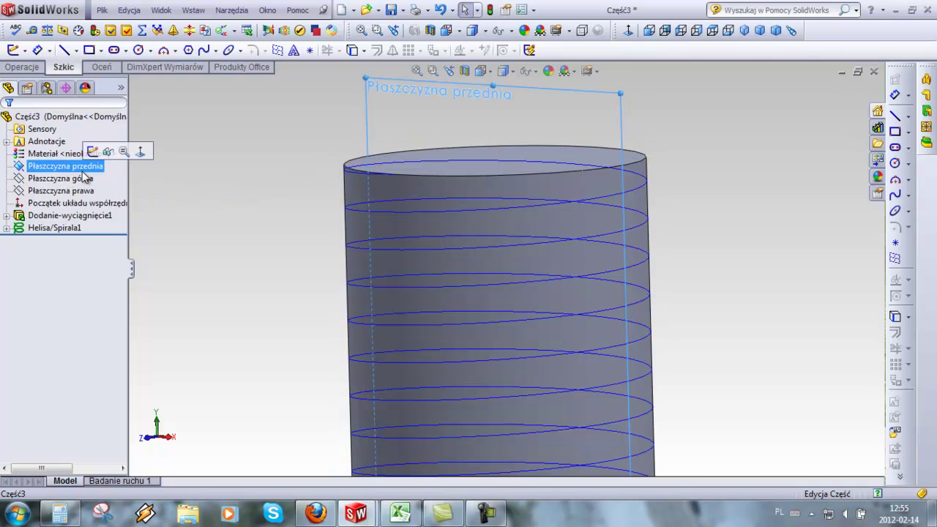
left_click(81, 192)
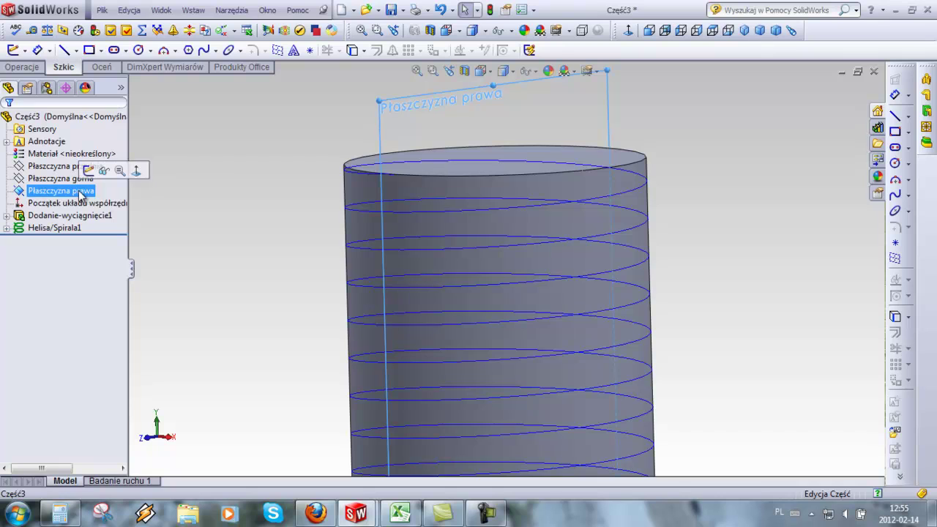
mouse_move(674, 192)
middle_mouse_down()
mouse_move(715, 178)
mouse_move(613, 107)
middle_mouse_up()
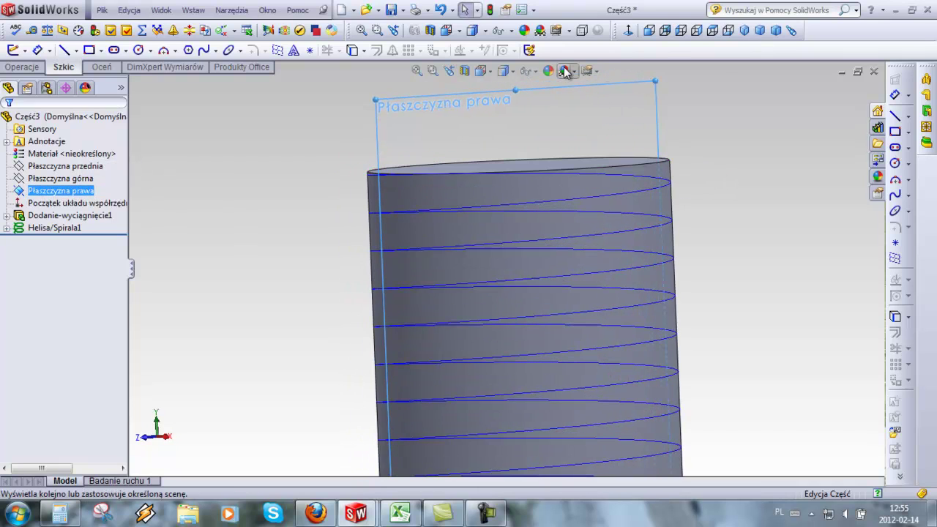
left_click(491, 73)
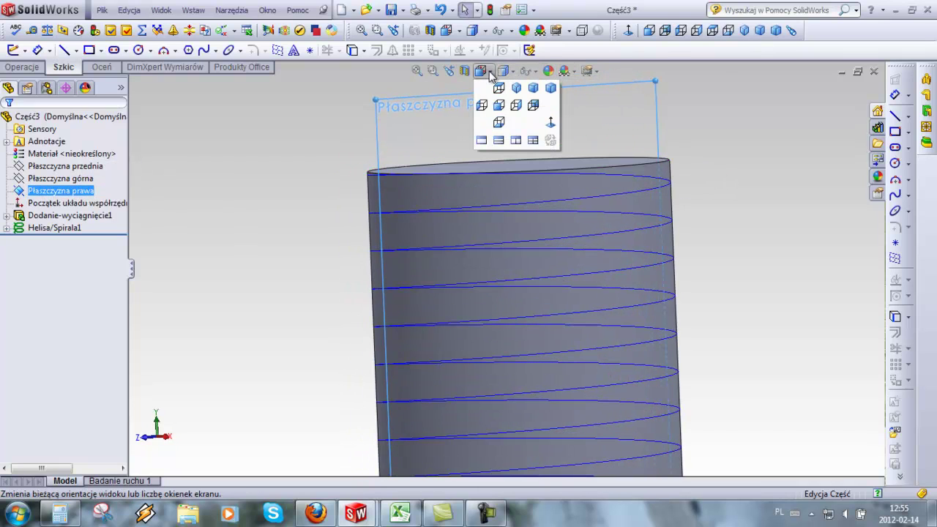
left_click(543, 126)
scroll(487, 85, "down", 2)
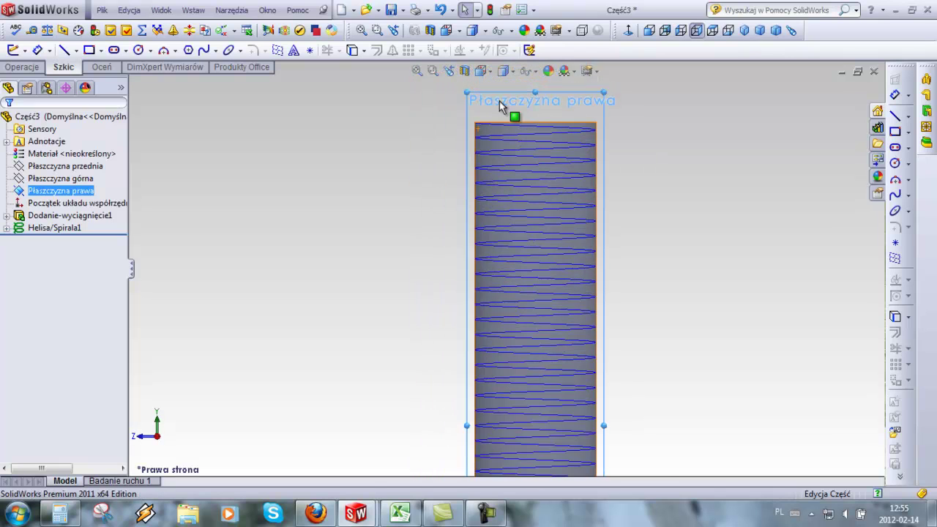
scroll(499, 101, "down", 2)
scroll(502, 134, "down", 2)
scroll(497, 183, "down", 1)
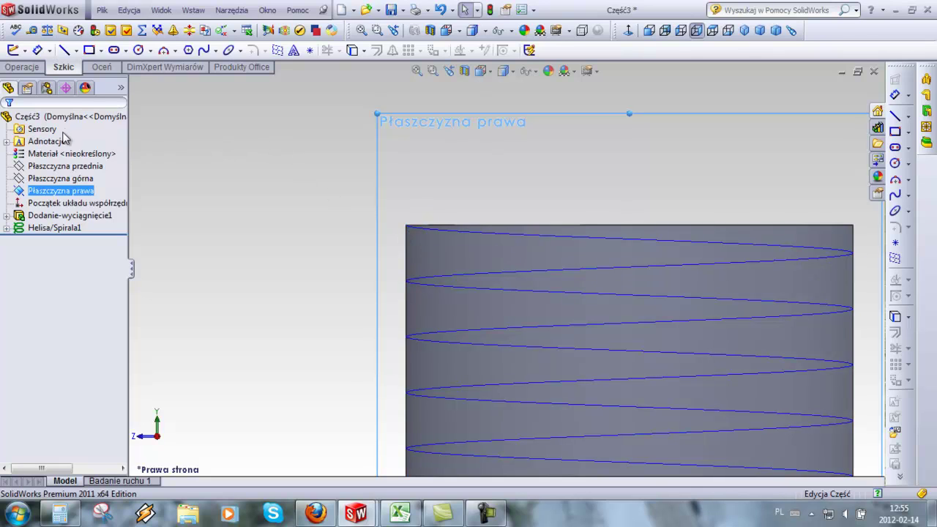
Draw a short horizontal line from the cylinder's top-left corner along its top edge.
left_click(68, 52)
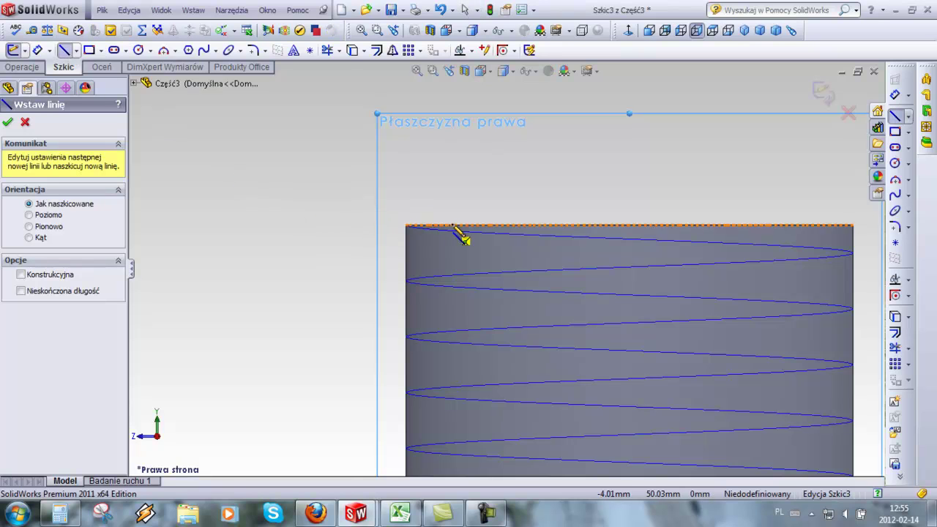
scroll(461, 238, "down", 2)
scroll(463, 256, "down", 2)
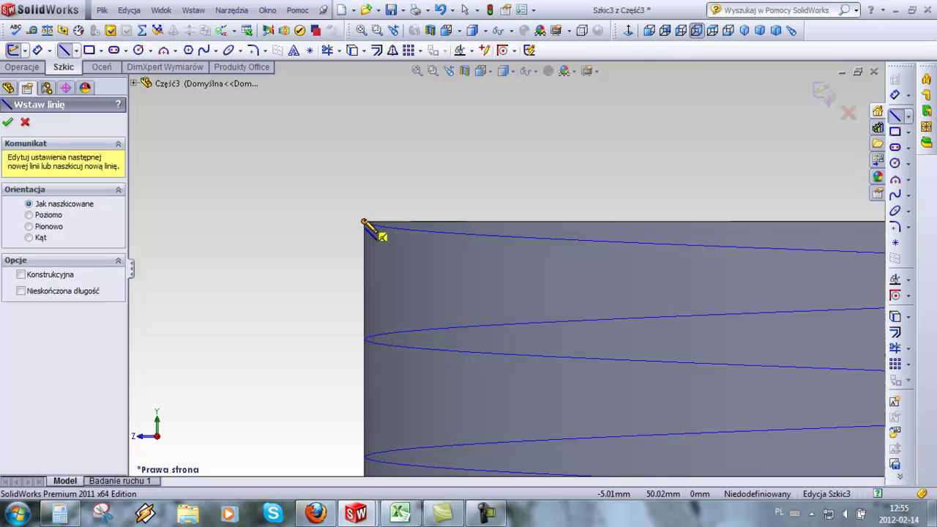
left_click(364, 221)
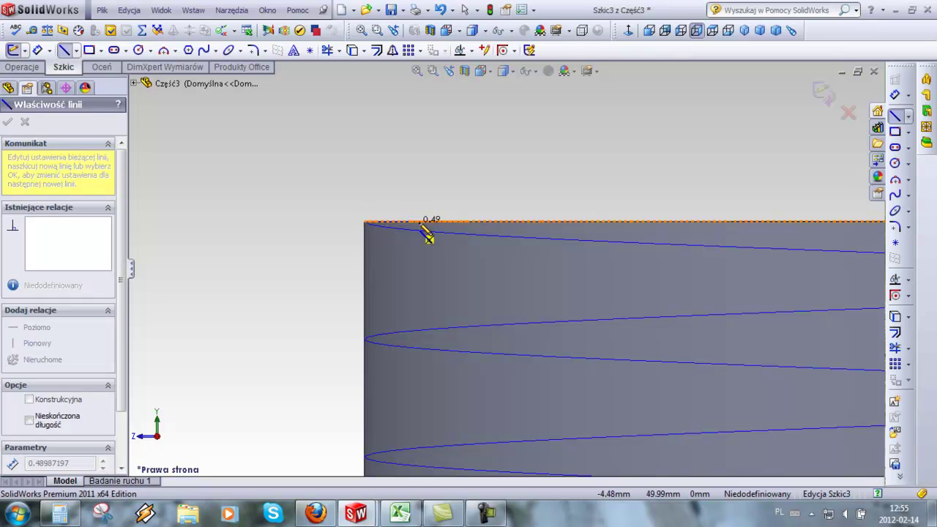
left_click(467, 221)
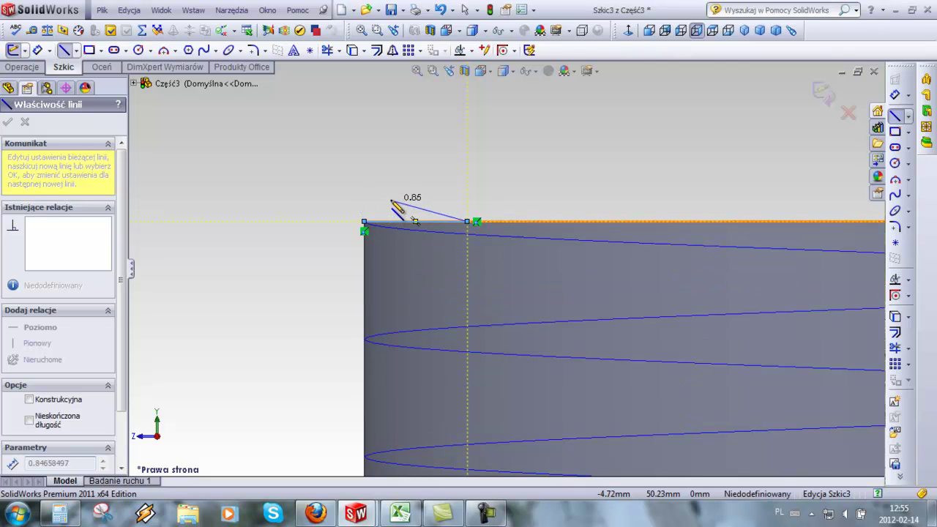
key("Escape")
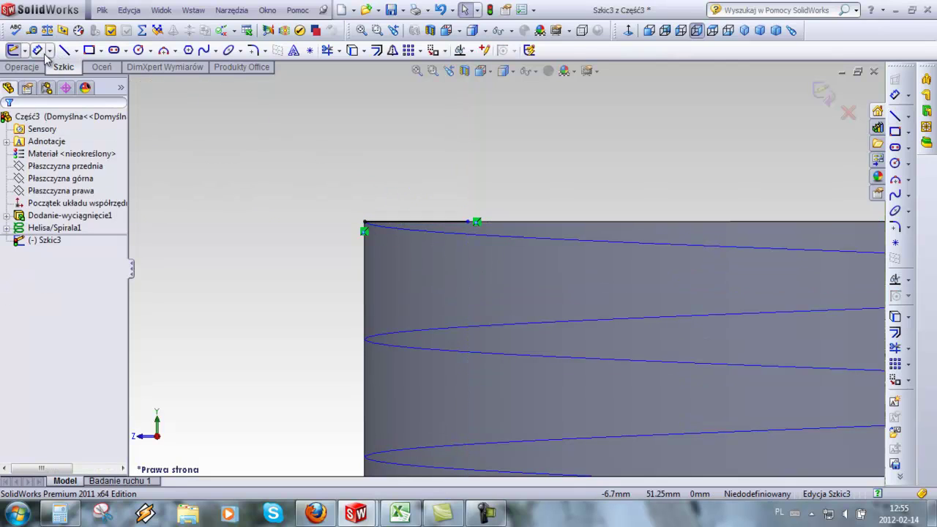
Dimension the short top-edge line to 1 mm.
left_click(39, 51)
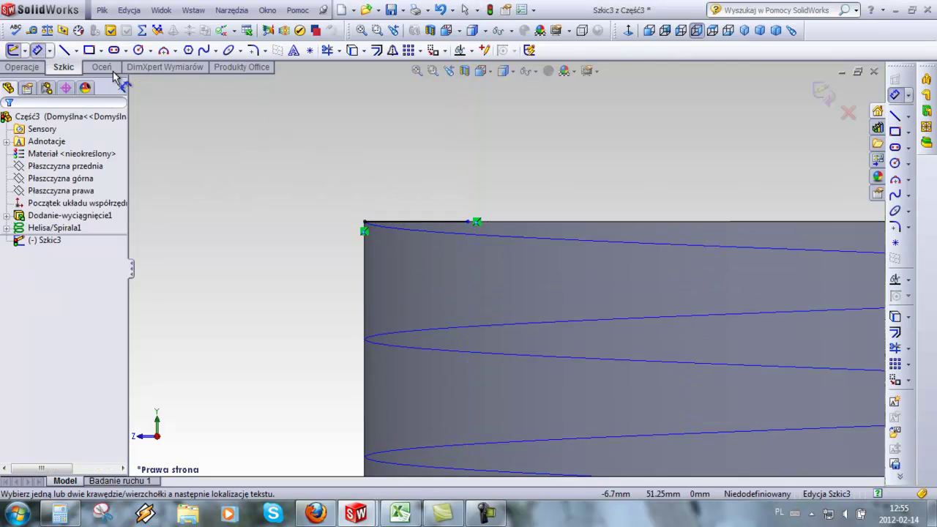
left_click(407, 223)
left_click(414, 108)
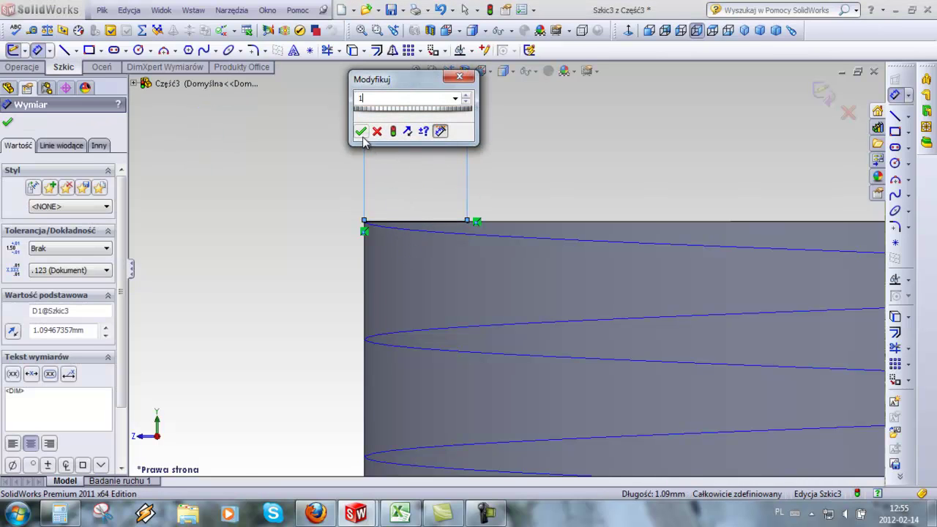
left_click(360, 132)
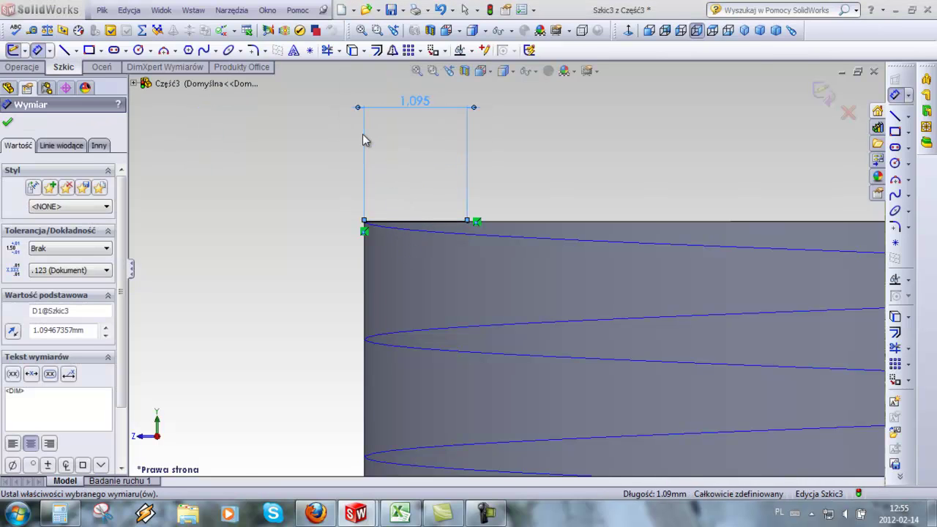
left_click(63, 49)
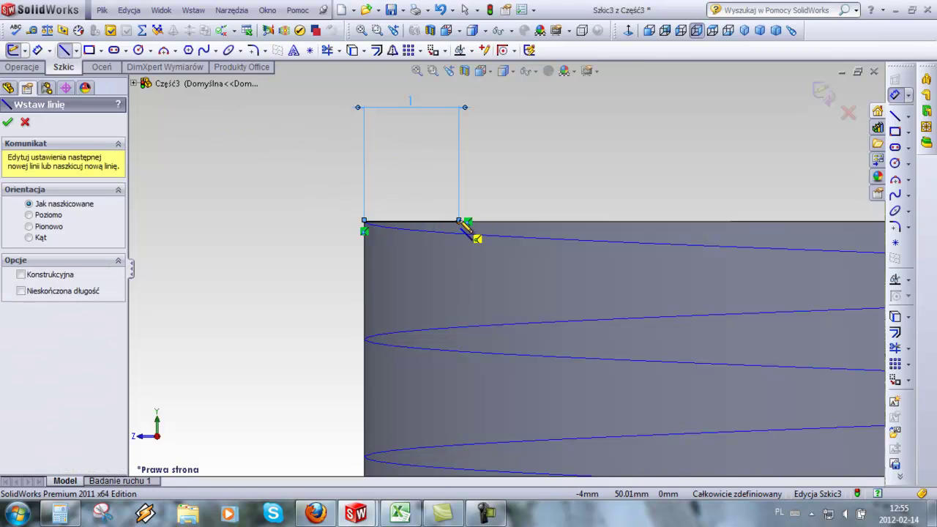
Draw a diagonal line and a vertical line back to the corner, closing a small triangle.
left_click(460, 220)
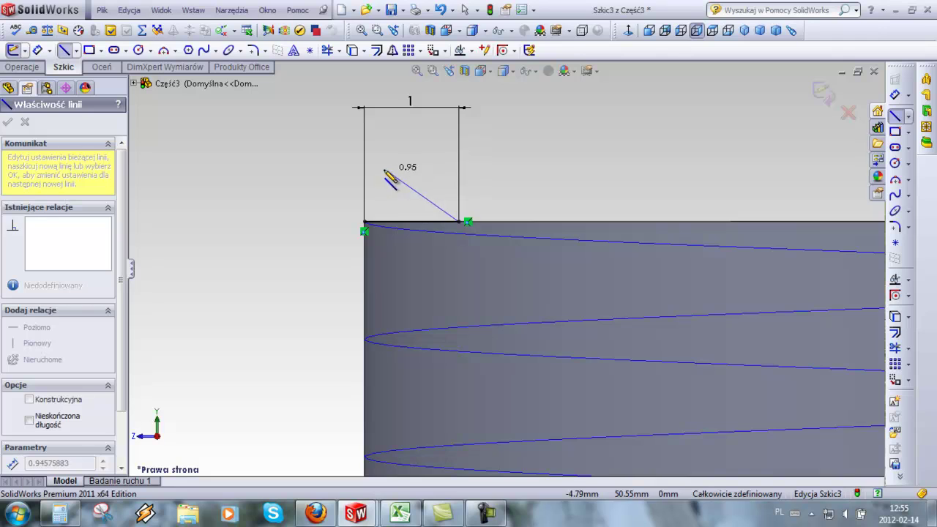
left_click(364, 138)
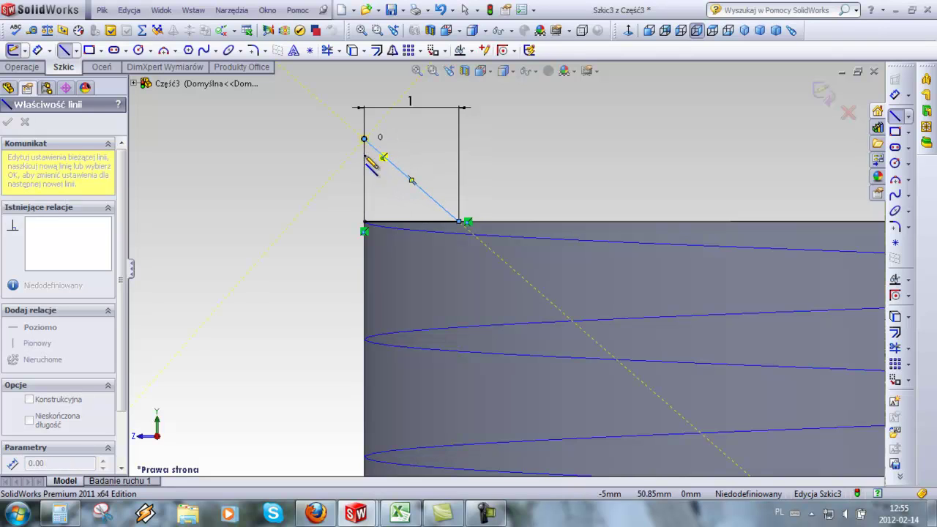
left_click(364, 221)
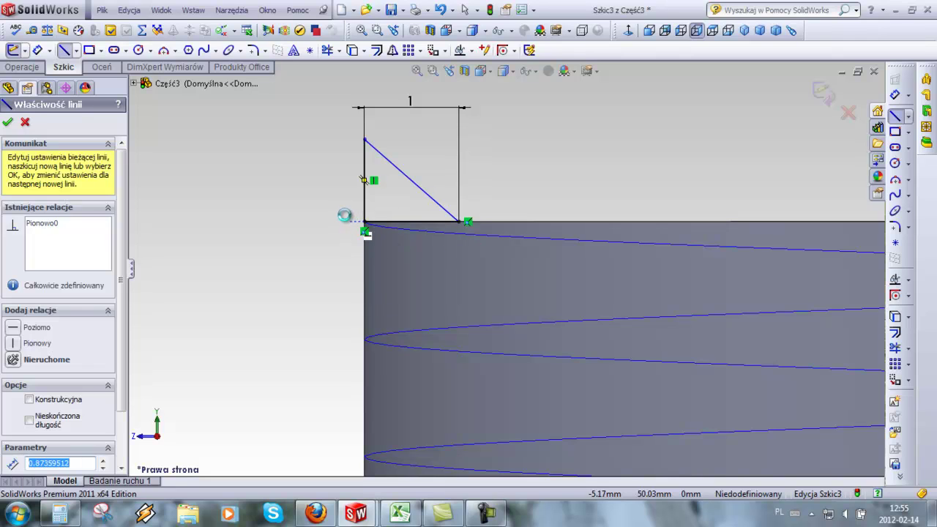
key("Escape")
key("Escape")
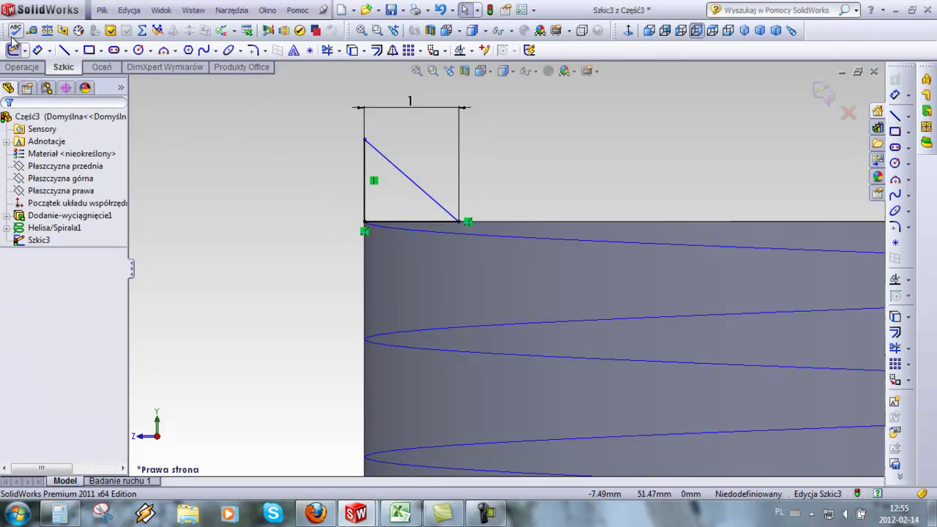
Set a 30° angle between the diagonal line and the horizontal line.
left_click(38, 51)
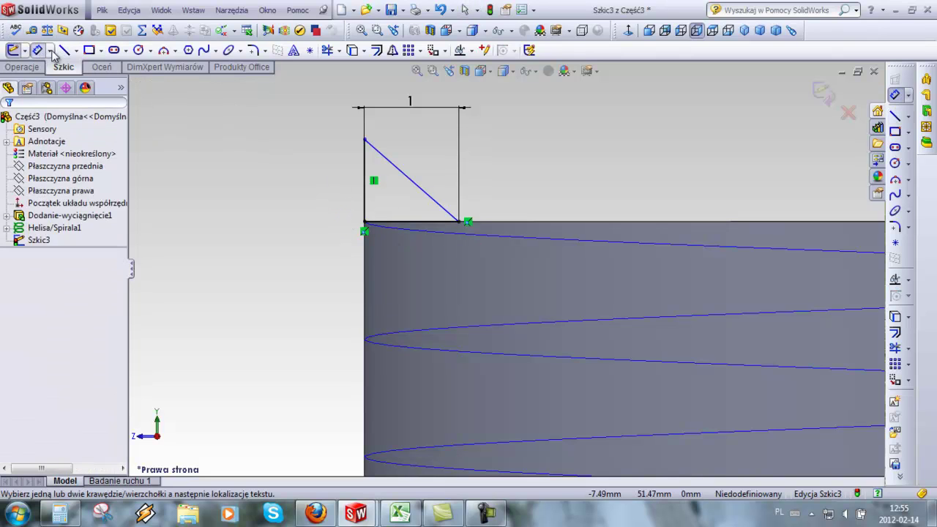
left_click(407, 183)
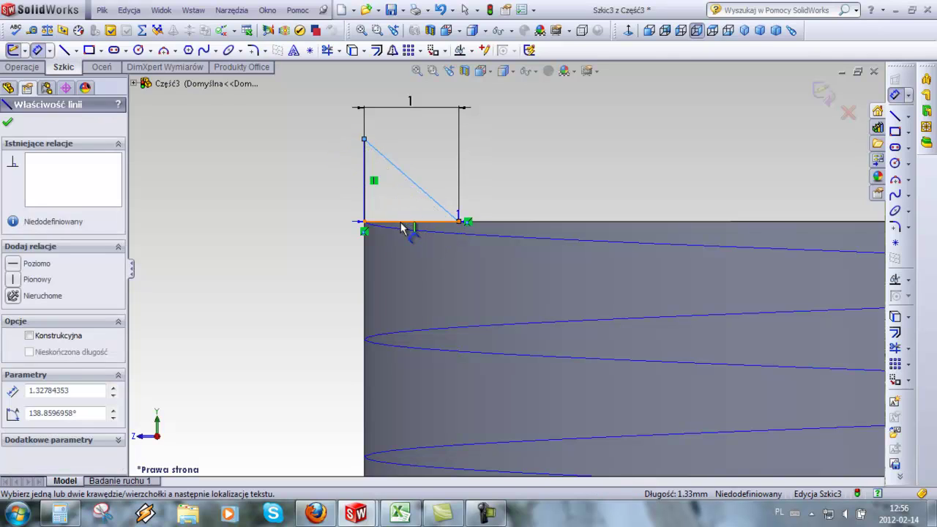
left_click(404, 221)
left_click(388, 208)
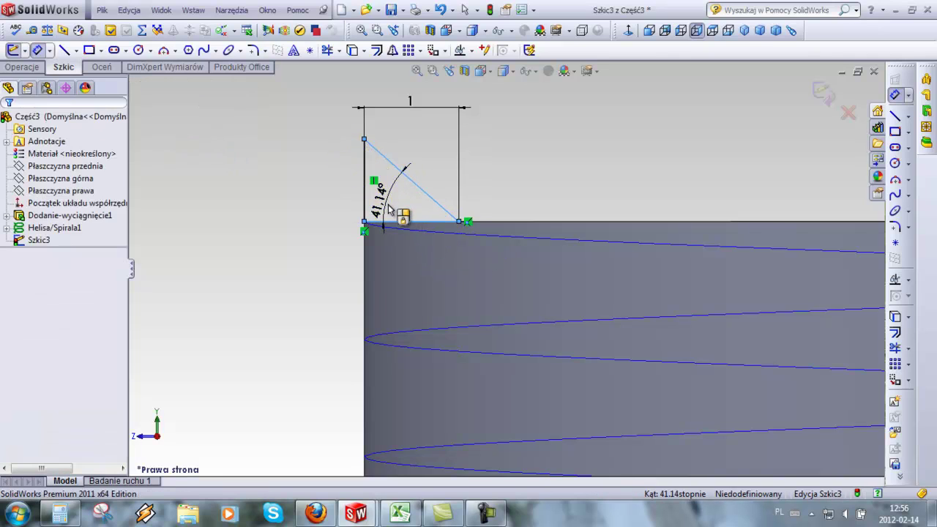
type("30")
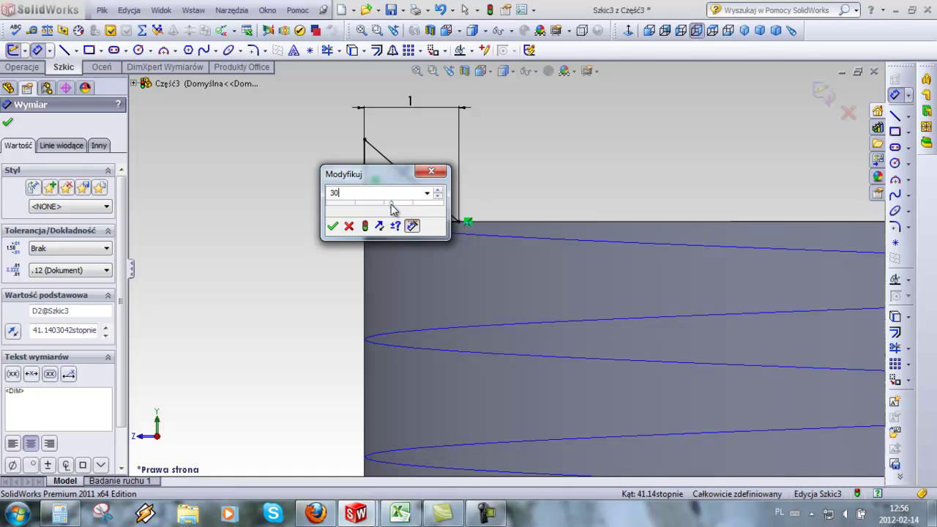
left_click(331, 225)
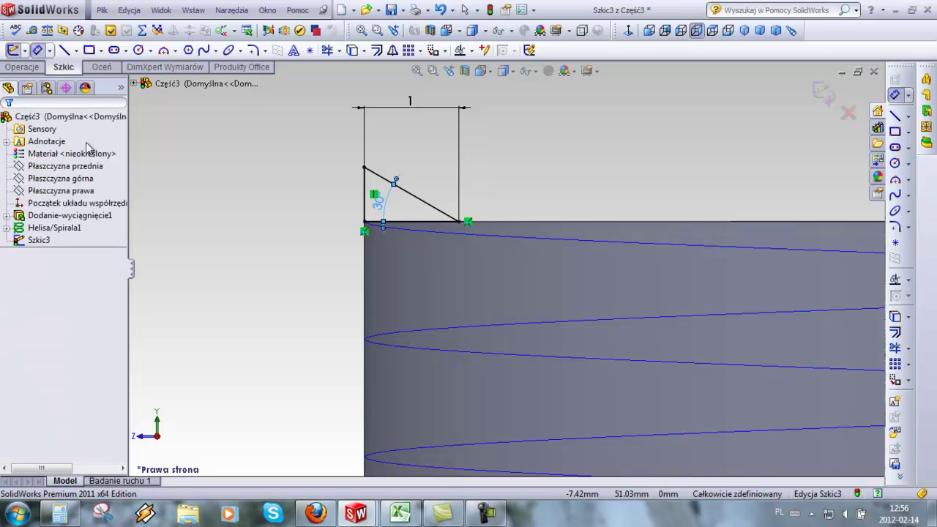
left_click(7, 123)
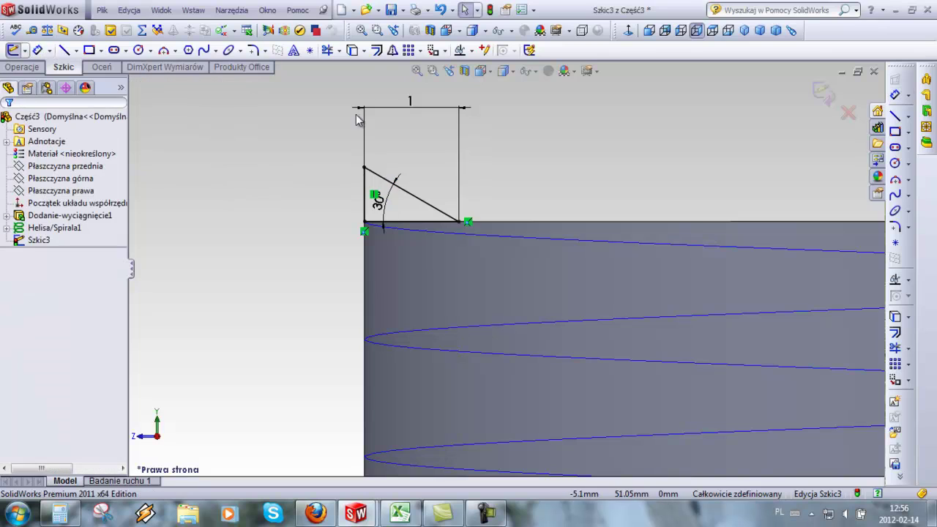
Mirror the diagonal and vertical lines about the horizontal top-edge line.
left_click(393, 50)
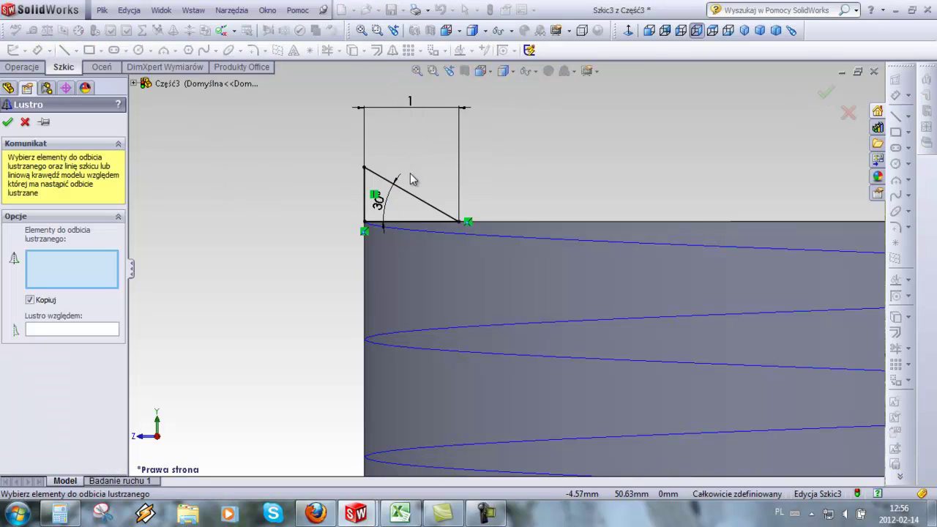
left_click(417, 199)
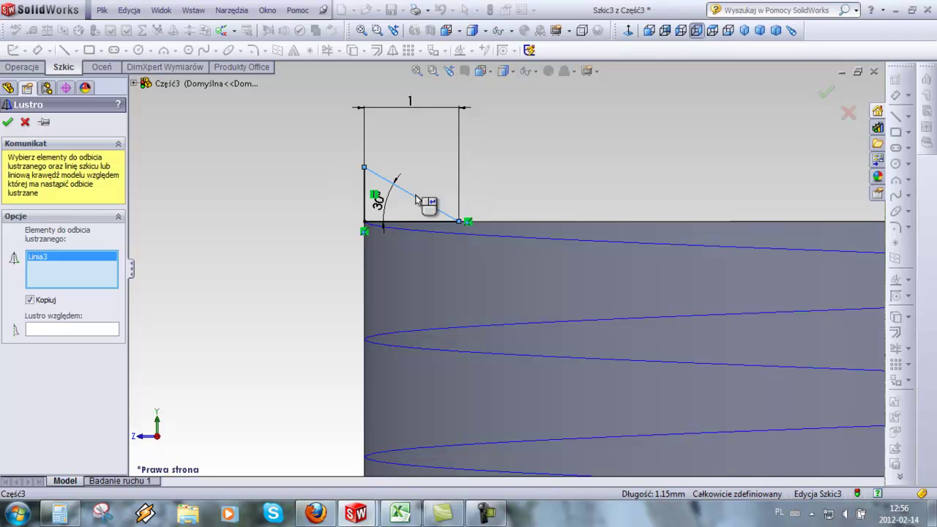
left_click(365, 213)
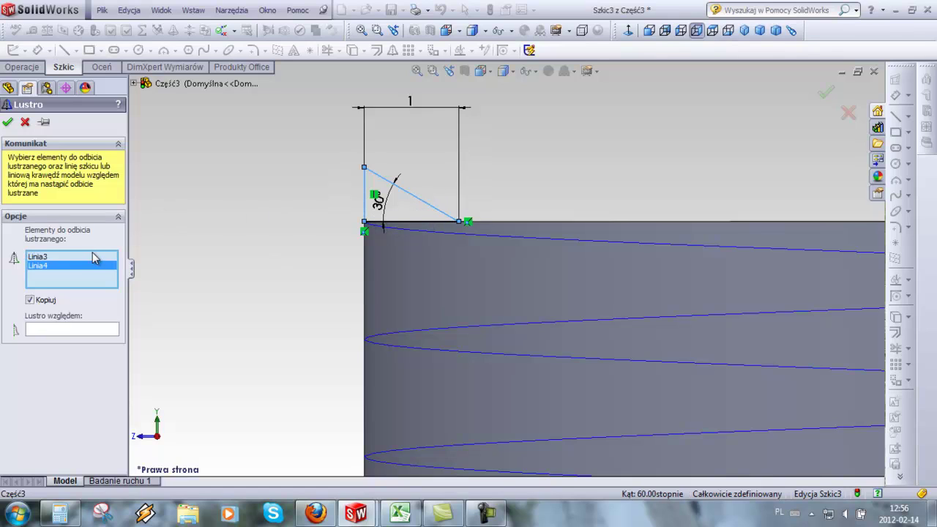
left_click(64, 330)
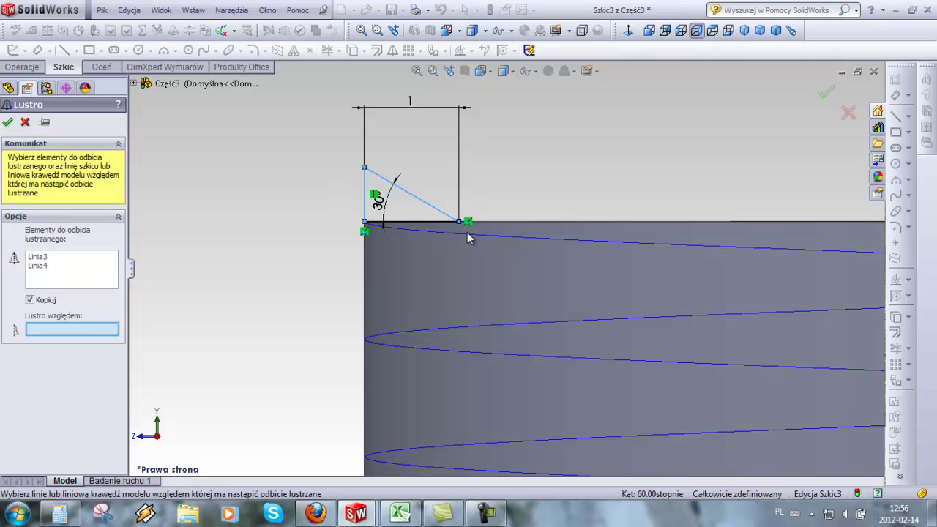
left_click(435, 227)
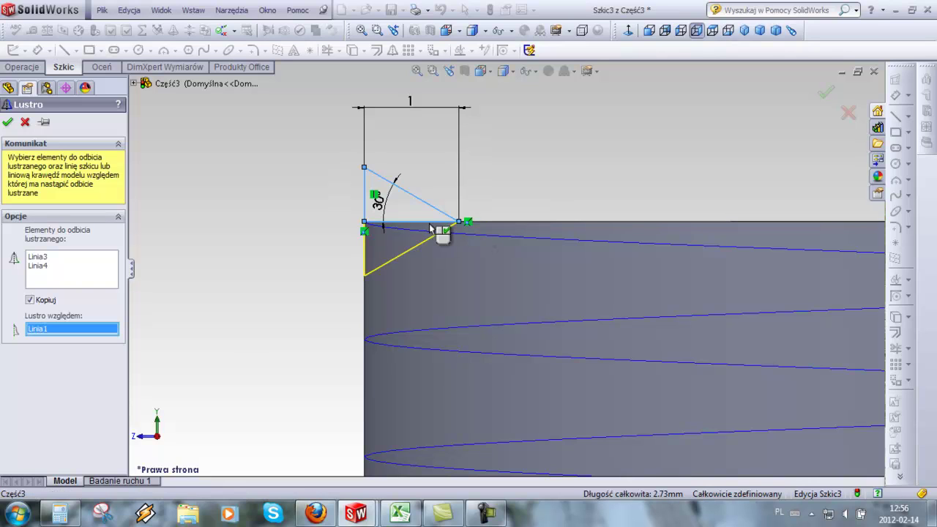
left_click(8, 125)
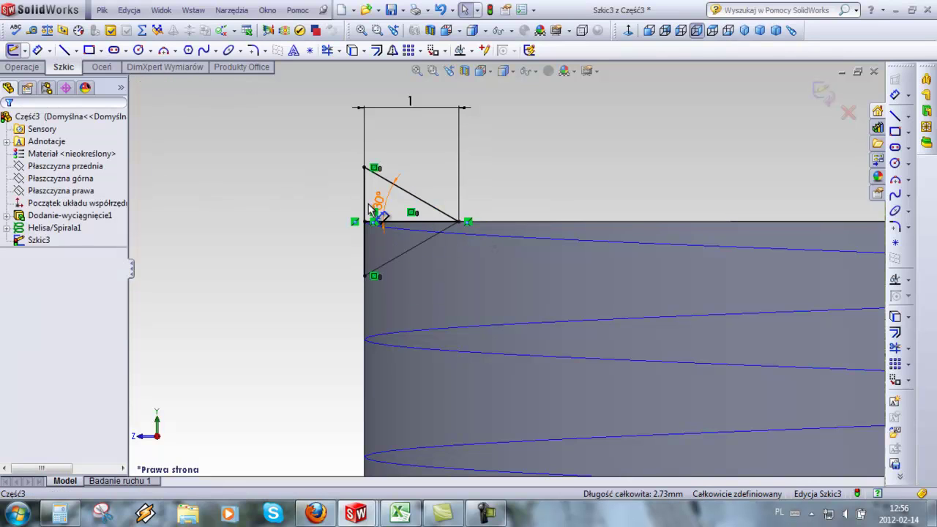
Delete the horizontal line, leaving only the triangular thread profile.
left_click(416, 228)
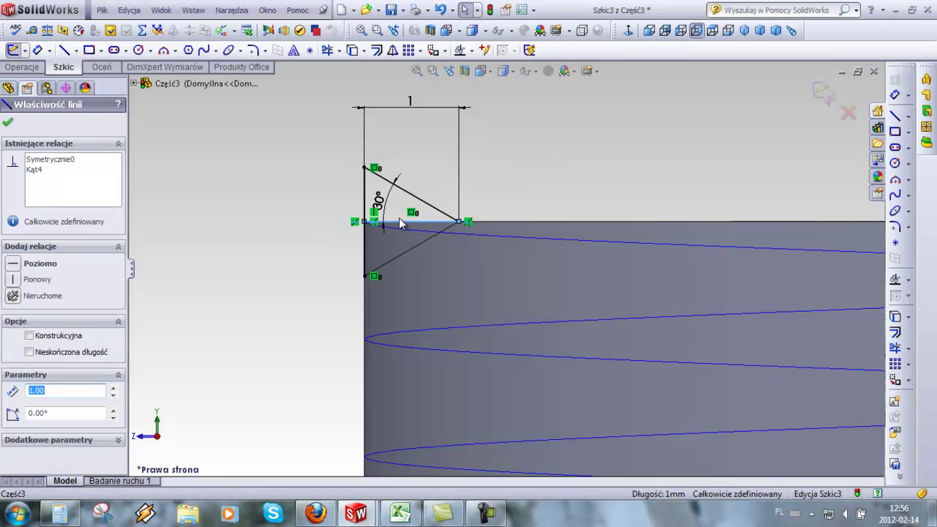
key("Delete")
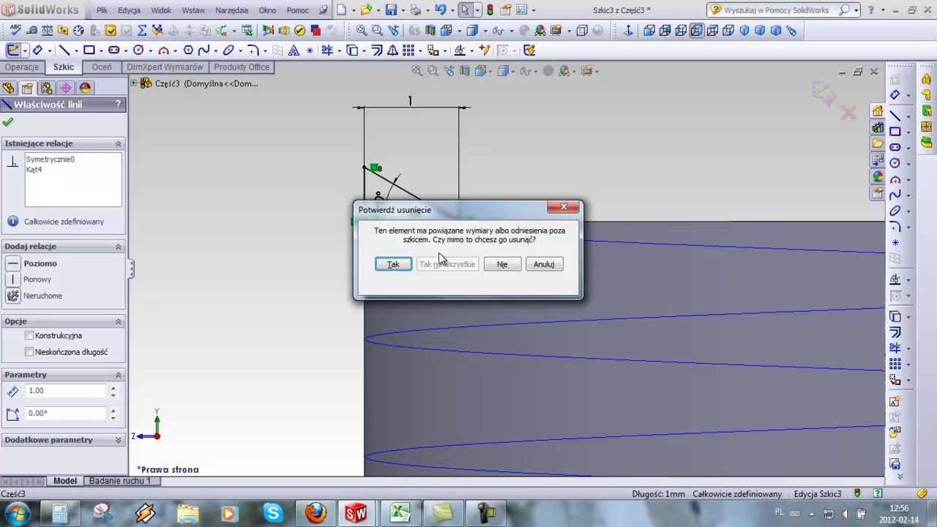
left_click(394, 264)
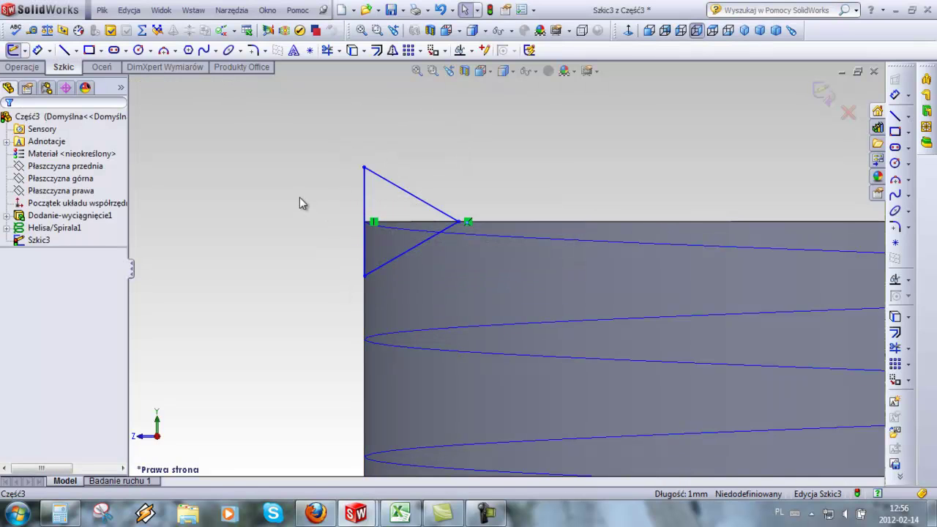
scroll(324, 219, "up", 2)
scroll(572, 301, "up", 1)
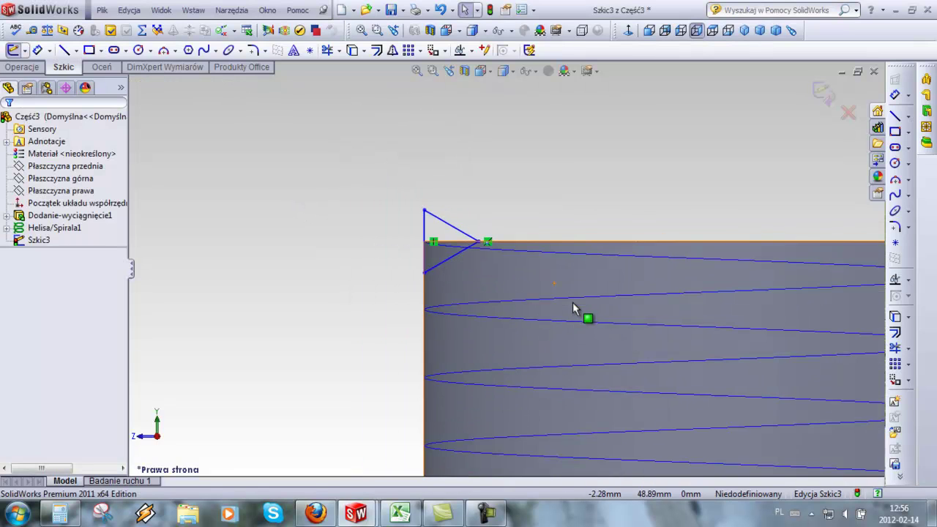
Exit sketch Szkic3 and fit the whole rod in view.
key("ctrl+b")
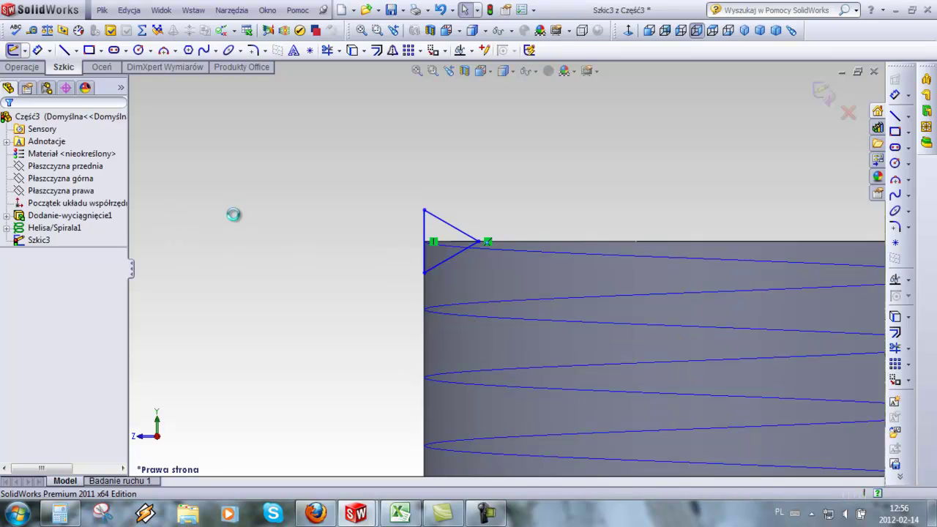
key("f")
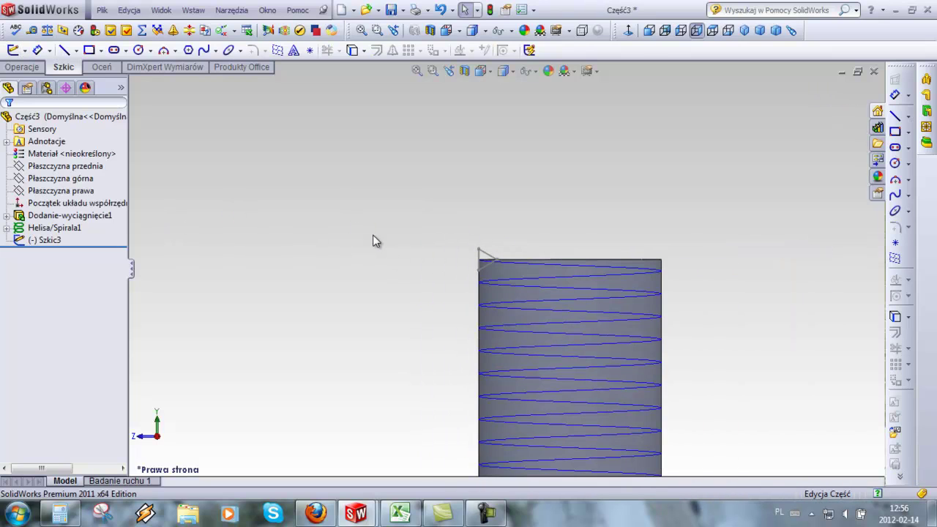
left_click(27, 70)
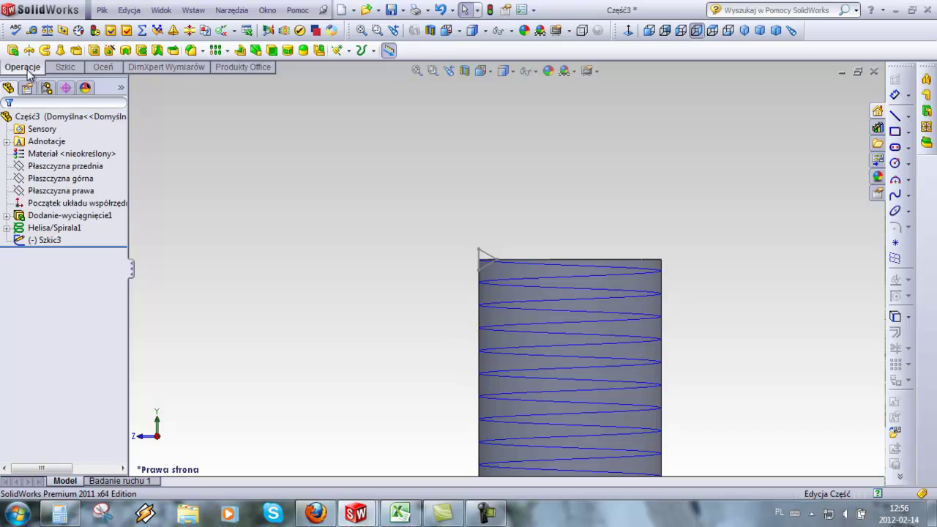
Cut the thread as a swept cut of profile Szkic3 along helix Helisa/Spirala1.
left_click(142, 51)
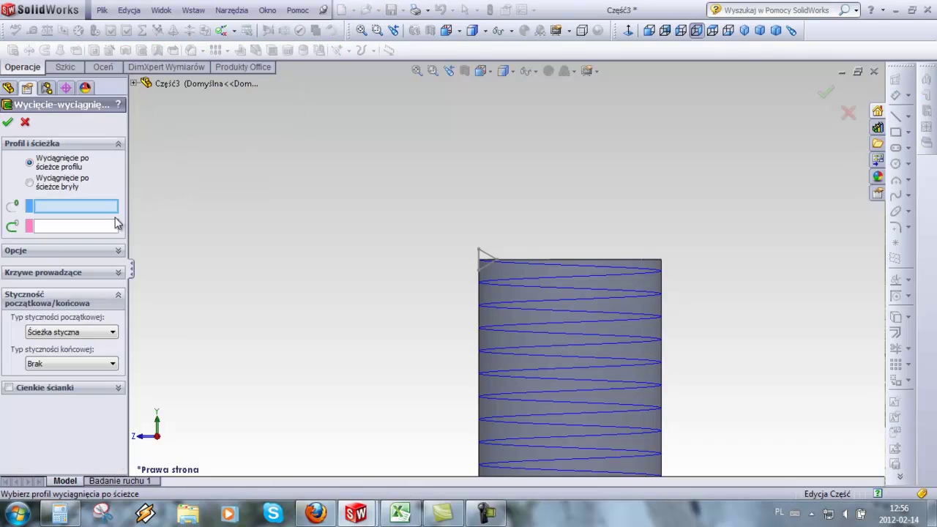
scroll(501, 268, "down", 3)
scroll(501, 267, "down", 3)
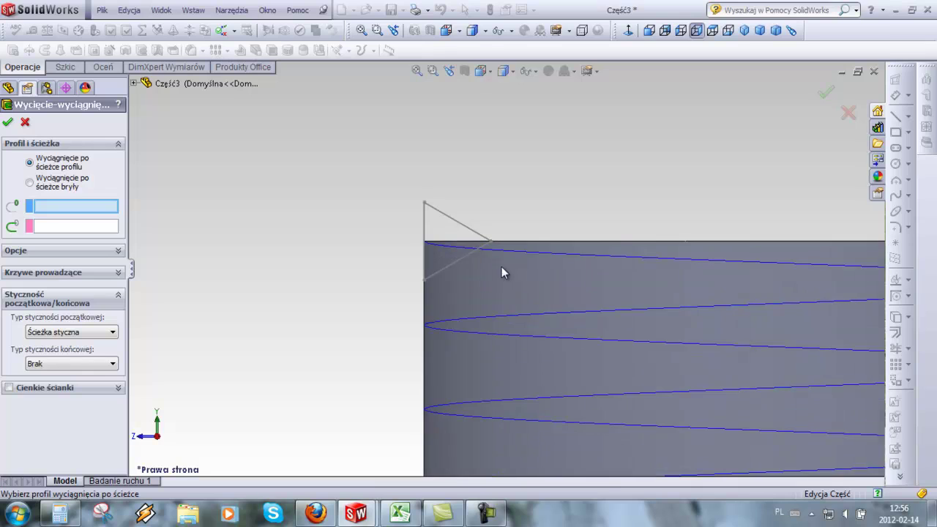
left_click(471, 236)
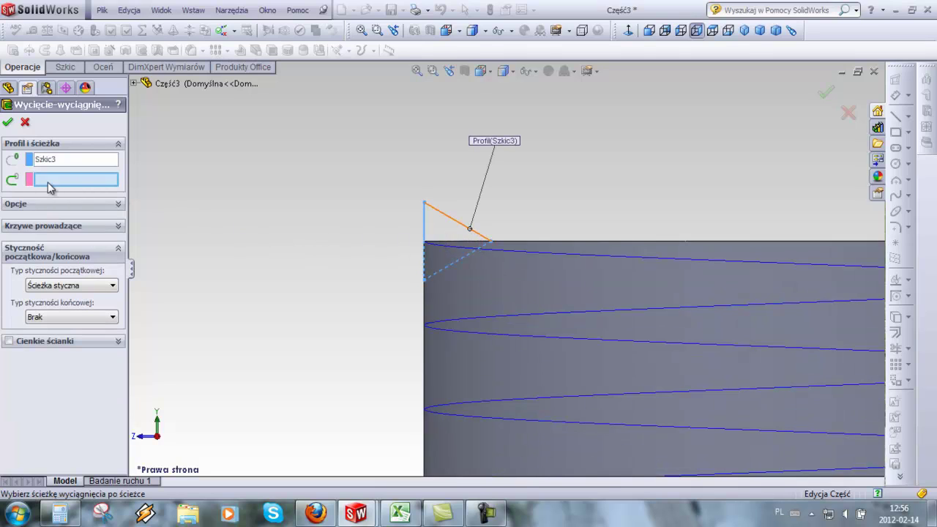
left_click(562, 254)
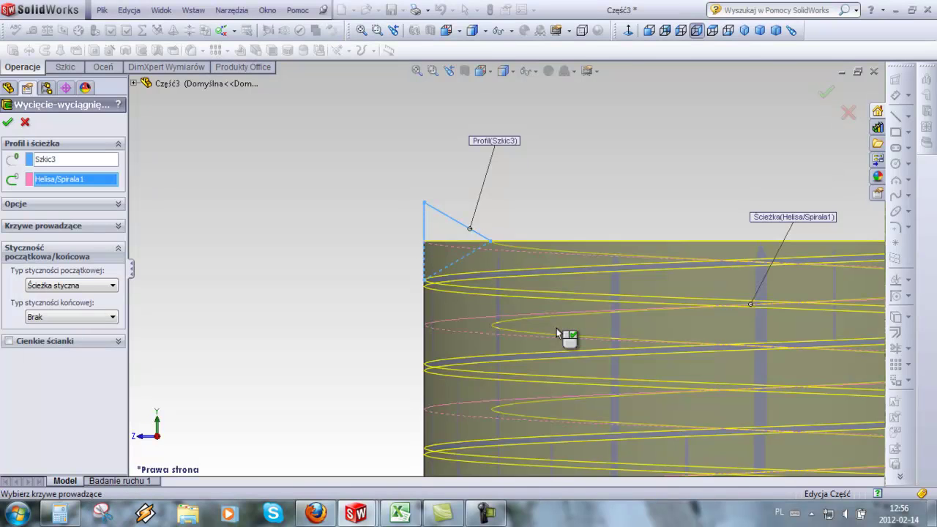
scroll(556, 328, "up", 1)
scroll(560, 329, "up", 2)
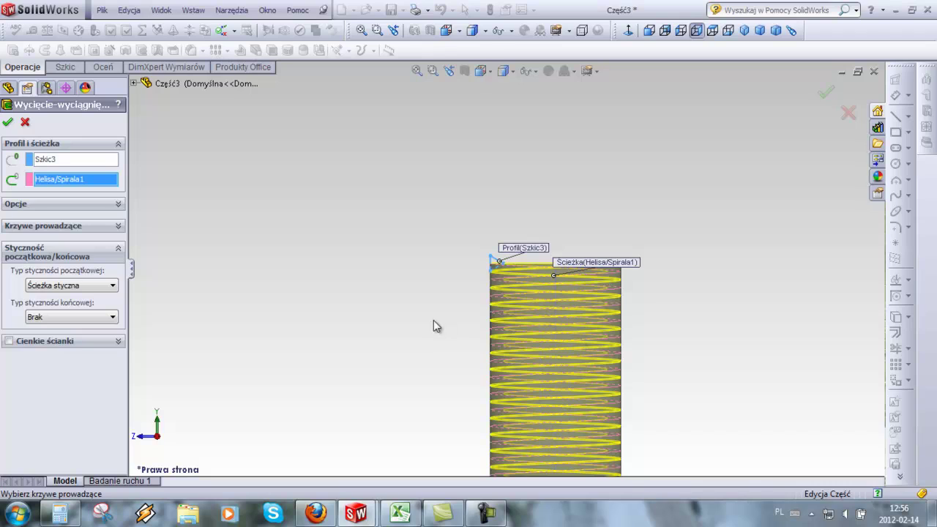
left_click(7, 123)
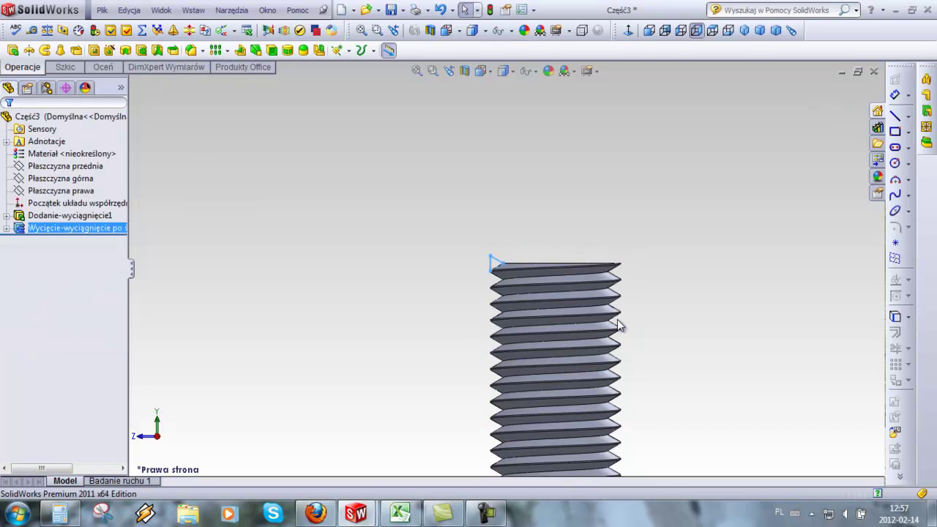
Inspect the threaded rod, then undo the swept cut to restore the smooth cylinder.
left_click(673, 269)
middle_click_drag(673, 269, 681, 279)
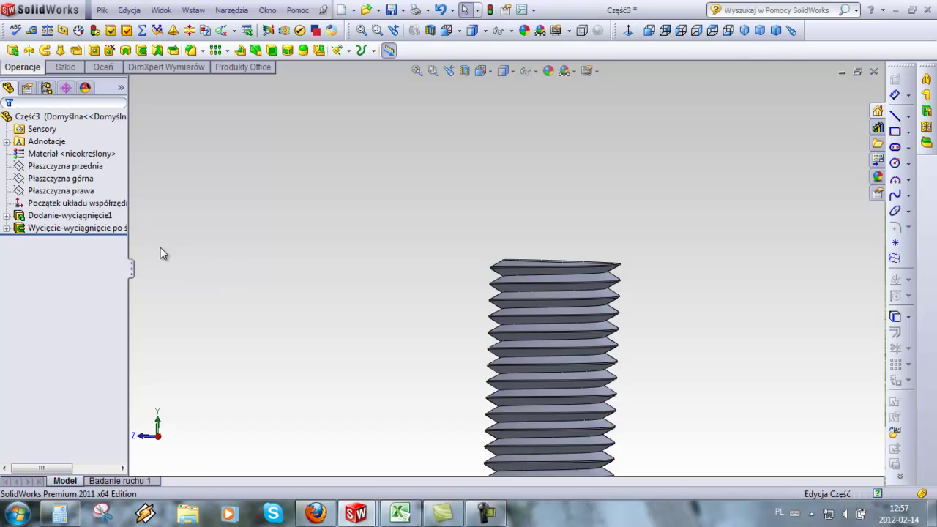
left_click(129, 10)
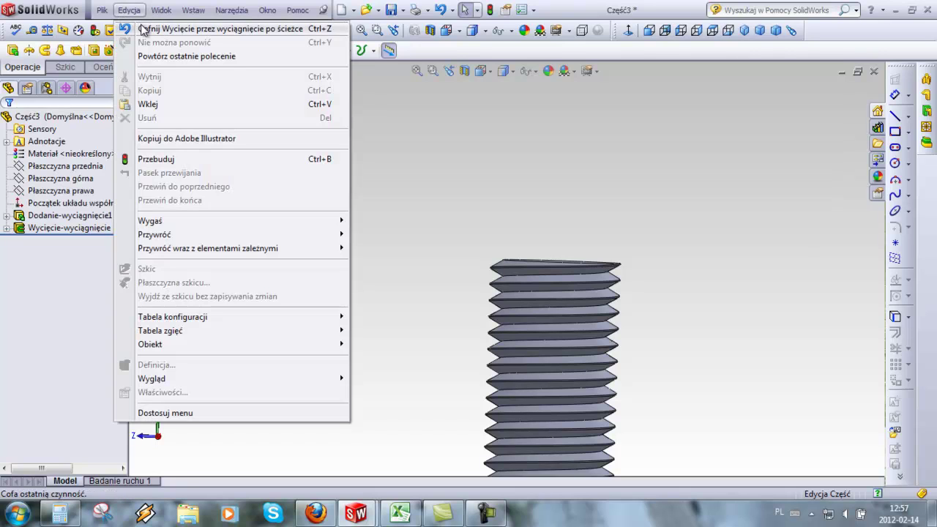
left_click(143, 29)
key("ctrl+4")
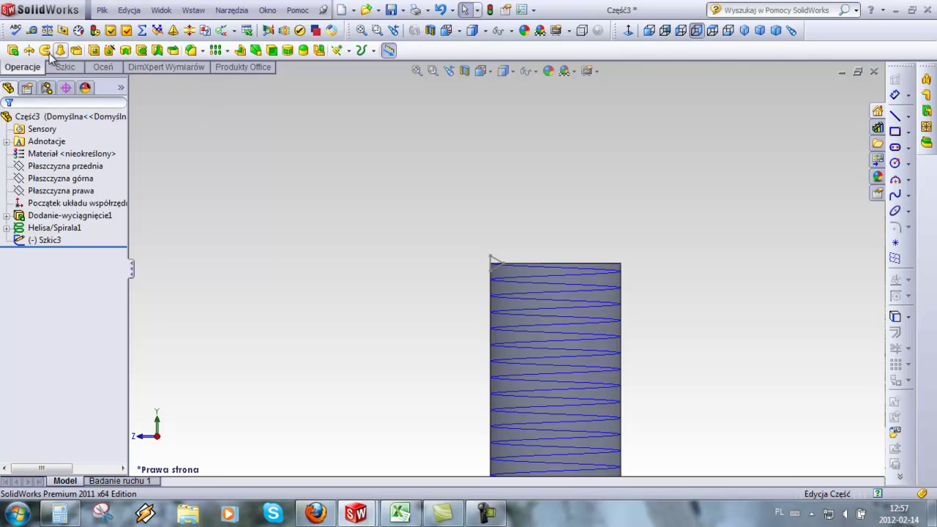
Chamfer the cylinder's top circular edge 1 mm × 45° as Sfazowanie1.
left_click(202, 49)
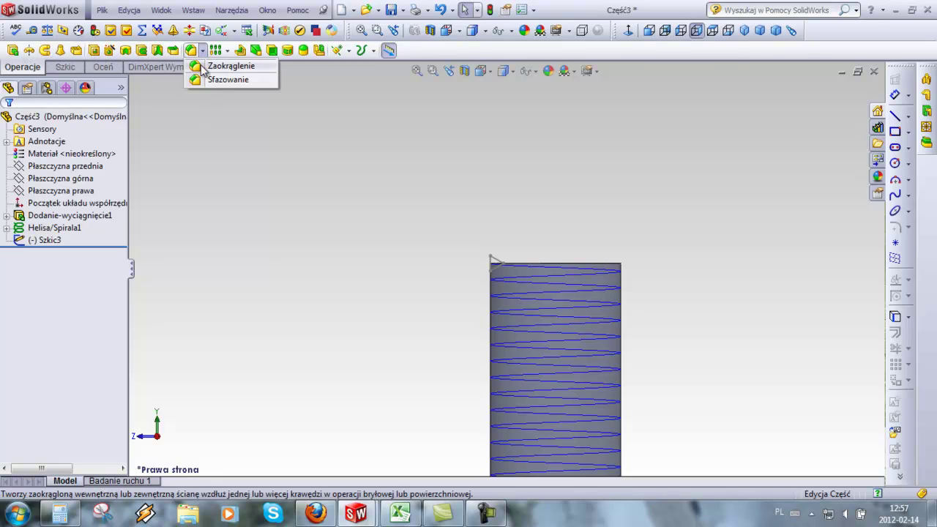
left_click(200, 79)
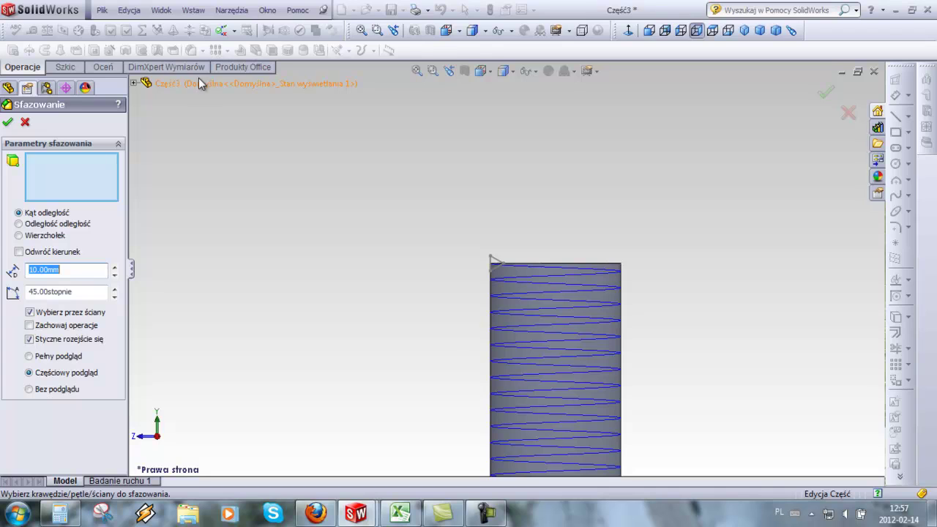
middle_click_drag(639, 228, 641, 317)
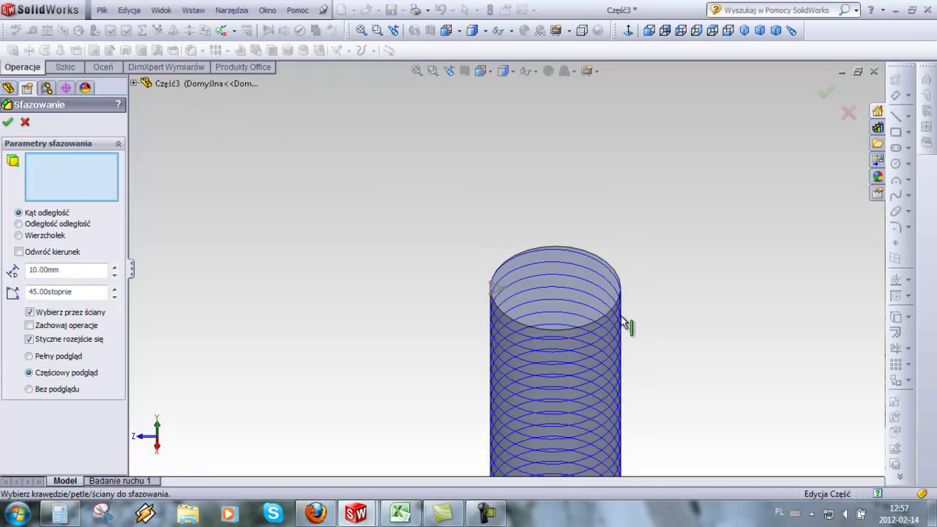
mouse_move(614, 299)
middle_mouse_down()
mouse_move(664, 251)
mouse_move(626, 347)
middle_mouse_up()
middle_click_drag(594, 378, 458, 337)
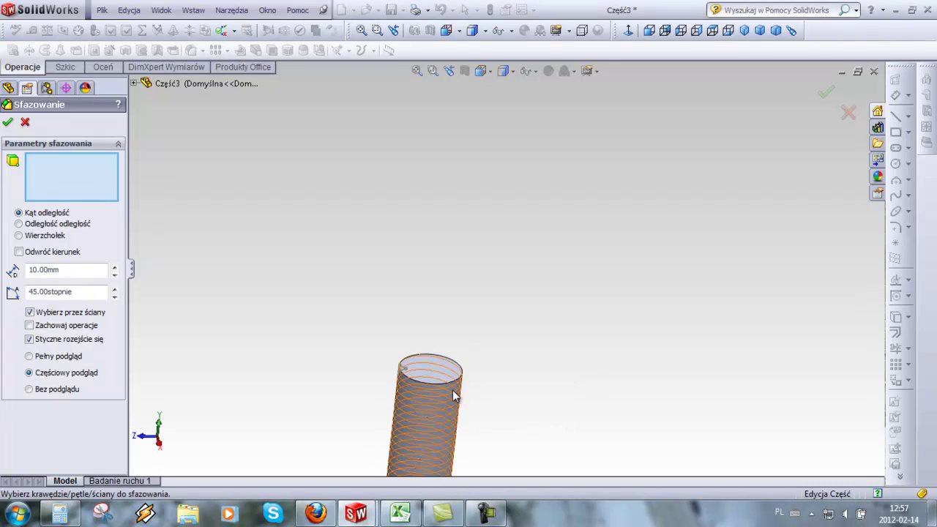
left_click(459, 335)
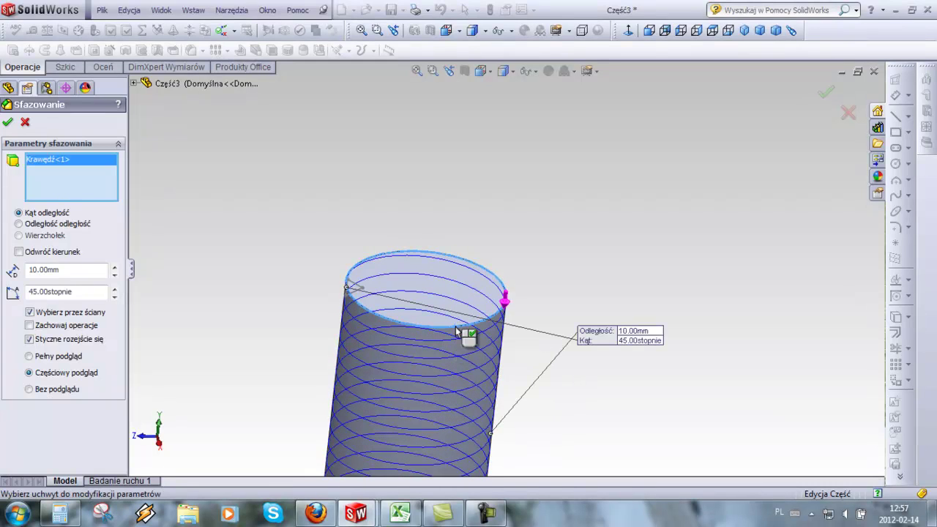
double_click(64, 270)
type("1")
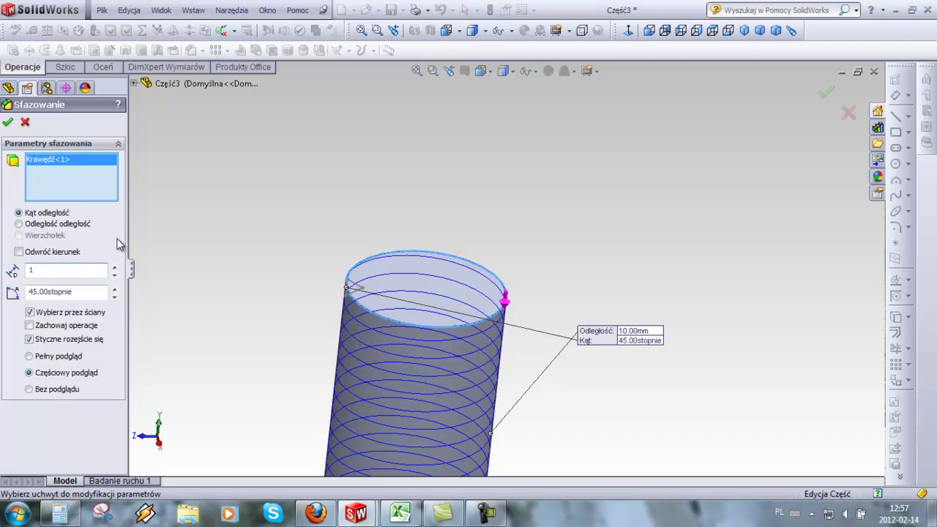
key("Return")
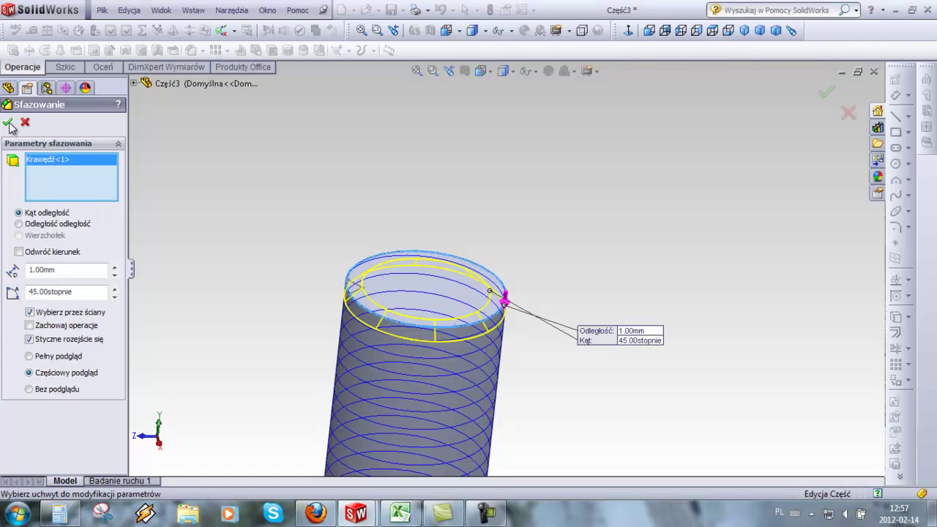
left_click(9, 123)
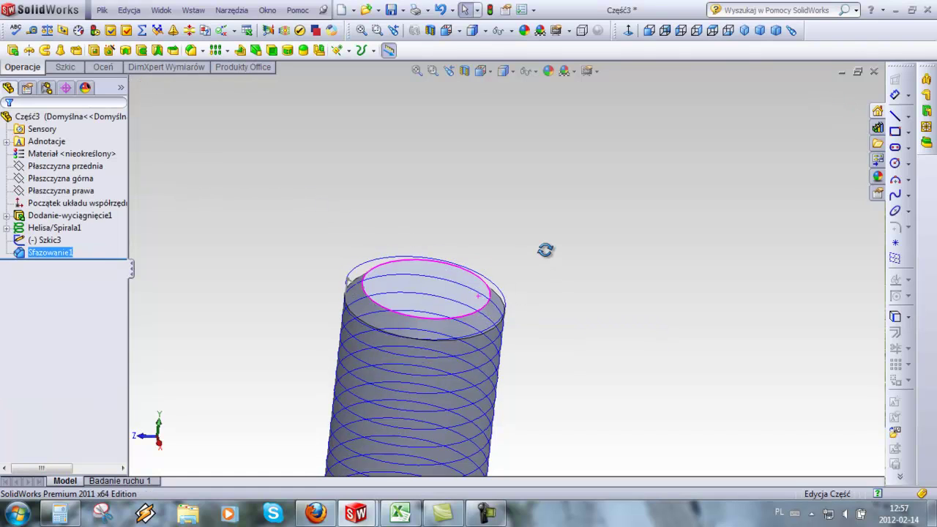
middle_click_drag(545, 249, 537, 203)
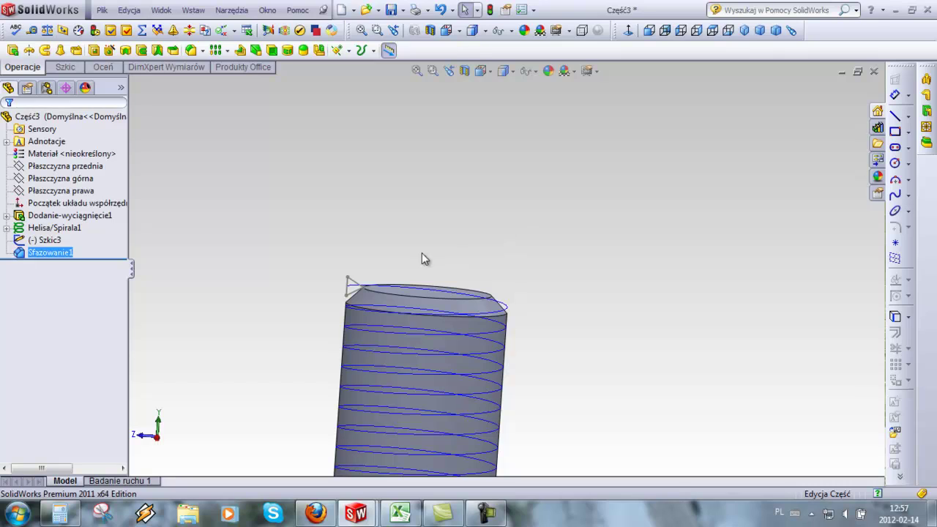
left_click(253, 223)
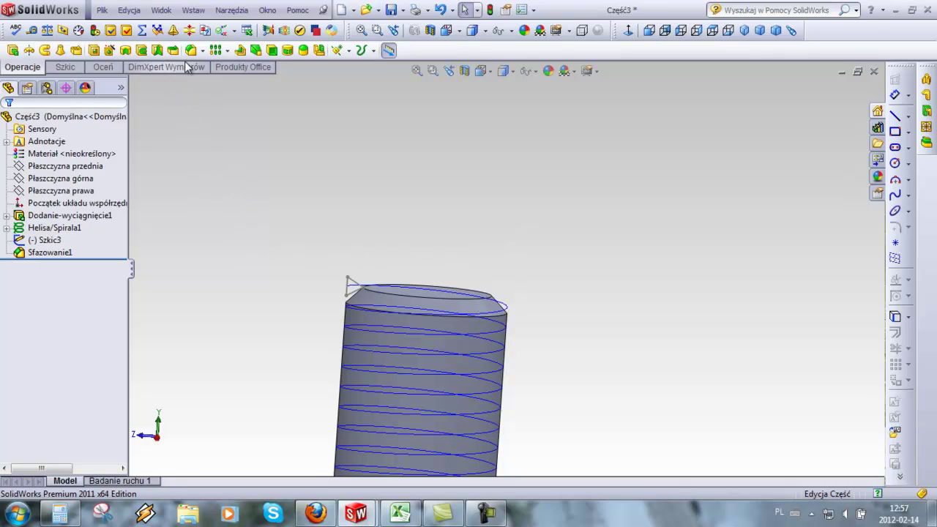
Recut the thread by sweeping Szkic3 along Helisa/Spirala1 after the chamfer.
left_click(142, 49)
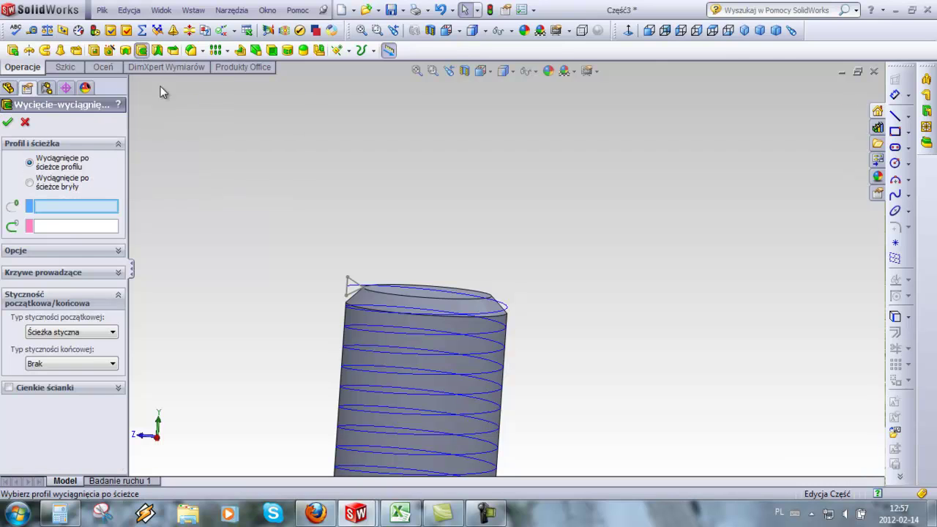
left_click(350, 289)
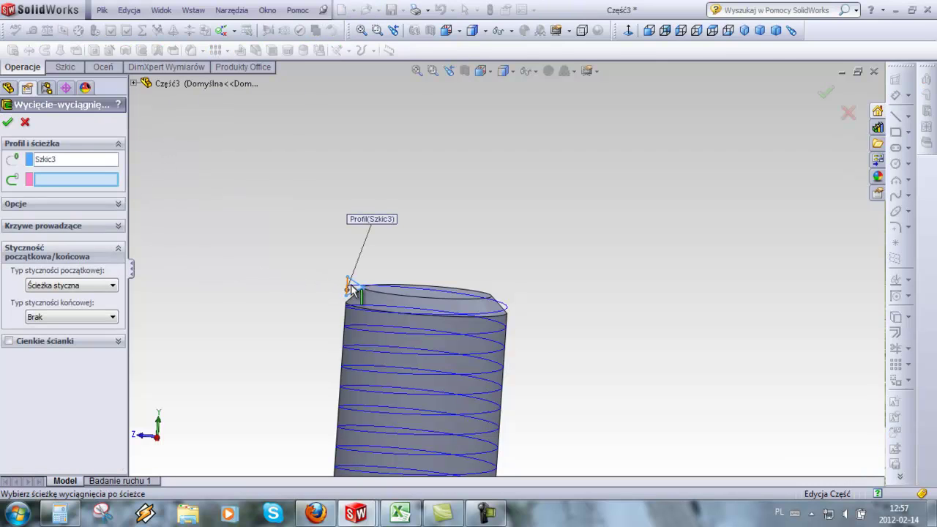
left_click(399, 320)
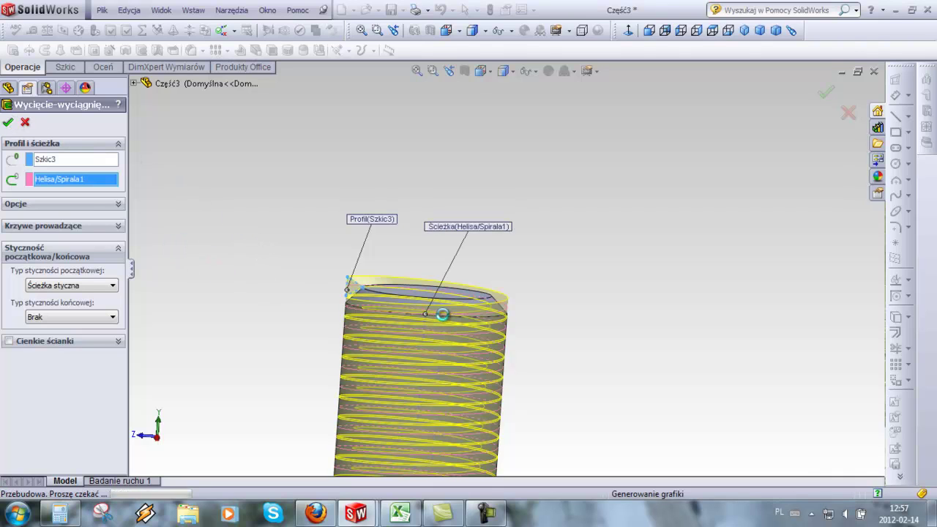
key("Return")
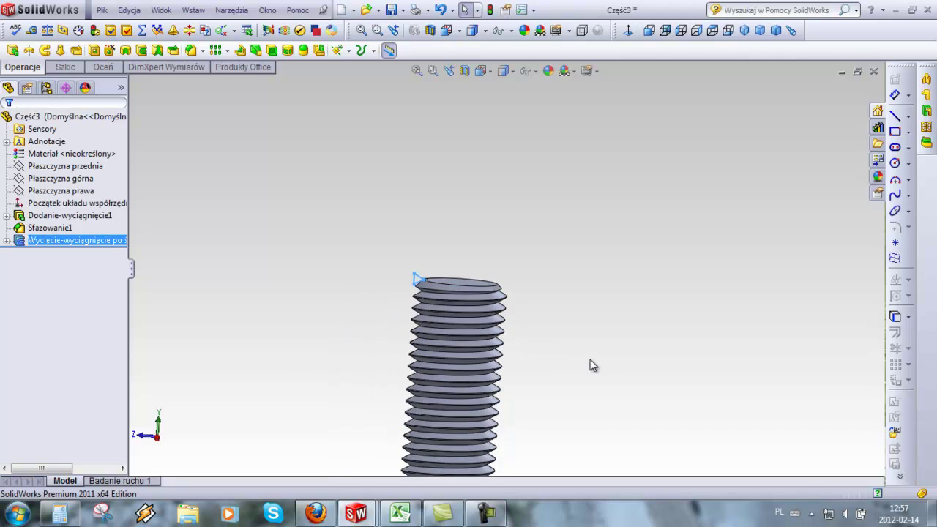
scroll(561, 396, "up", 3)
scroll(561, 398, "up", 2)
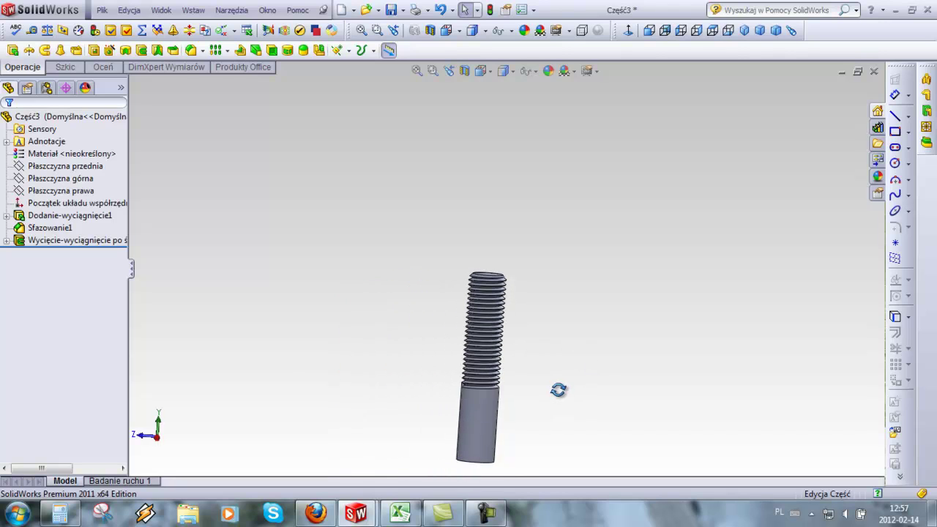
mouse_move(561, 398)
middle_mouse_down()
mouse_move(554, 335)
mouse_move(424, 329)
mouse_move(575, 305)
mouse_move(661, 443)
mouse_move(621, 439)
middle_mouse_up()
scroll(550, 376, "down", 3)
scroll(544, 367, "down", 1)
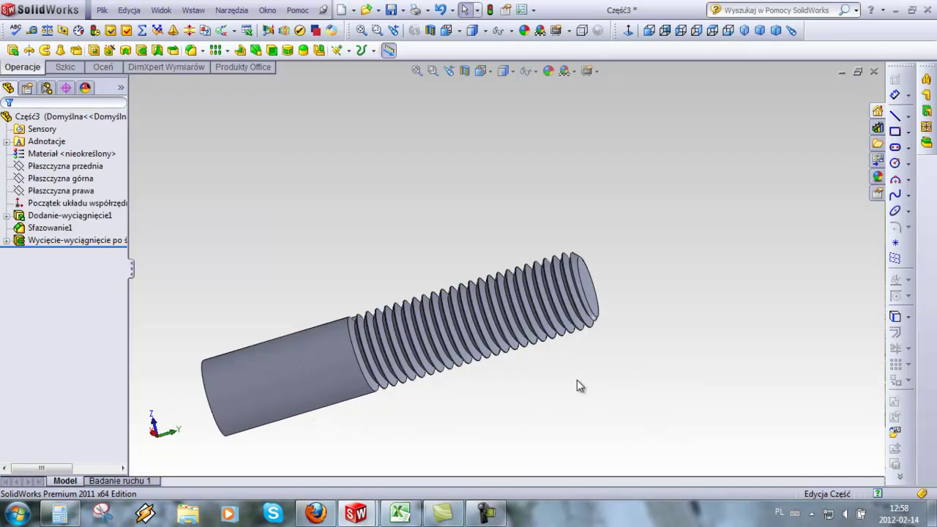
mouse_move(577, 379)
middle_mouse_down()
mouse_move(571, 385)
mouse_move(596, 370)
mouse_move(497, 344)
mouse_move(410, 291)
middle_mouse_up()
scroll(458, 270, "down", 2)
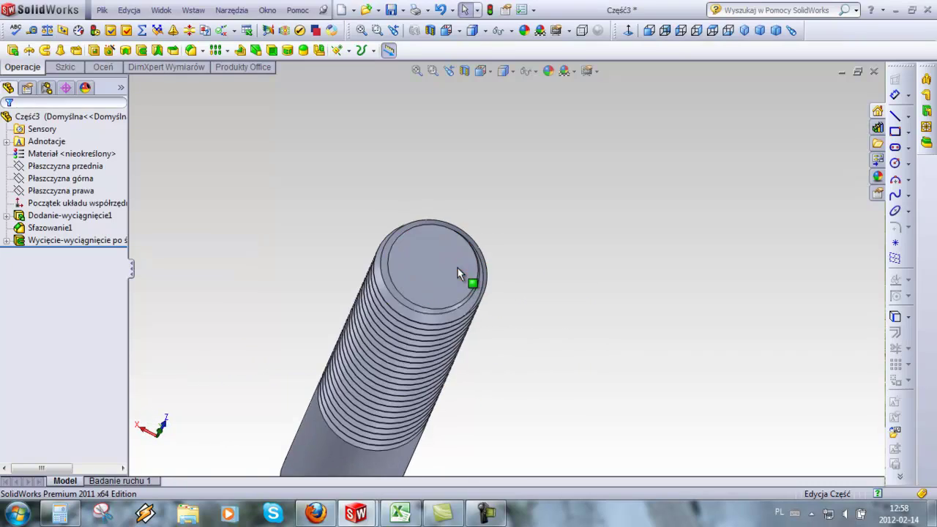
mouse_move(508, 391)
middle_mouse_down()
mouse_move(466, 258)
mouse_move(466, 224)
mouse_move(535, 334)
middle_mouse_up()
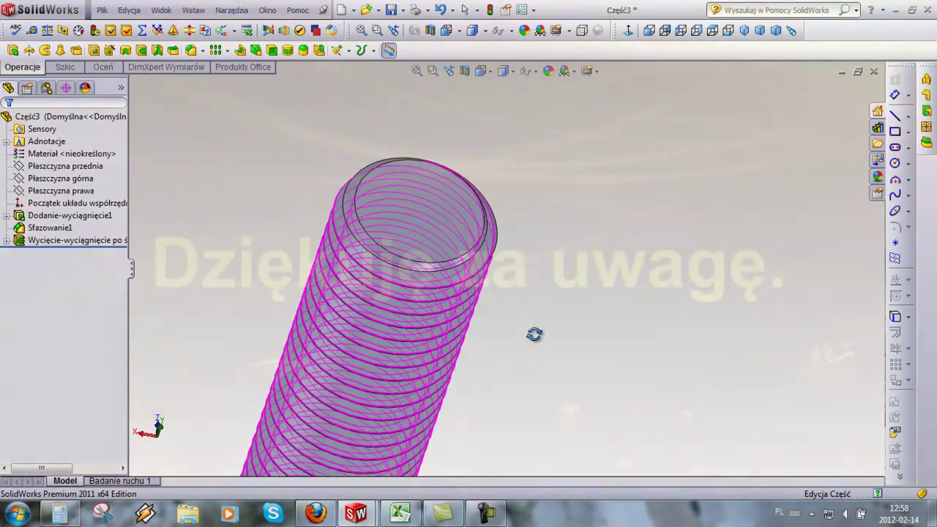